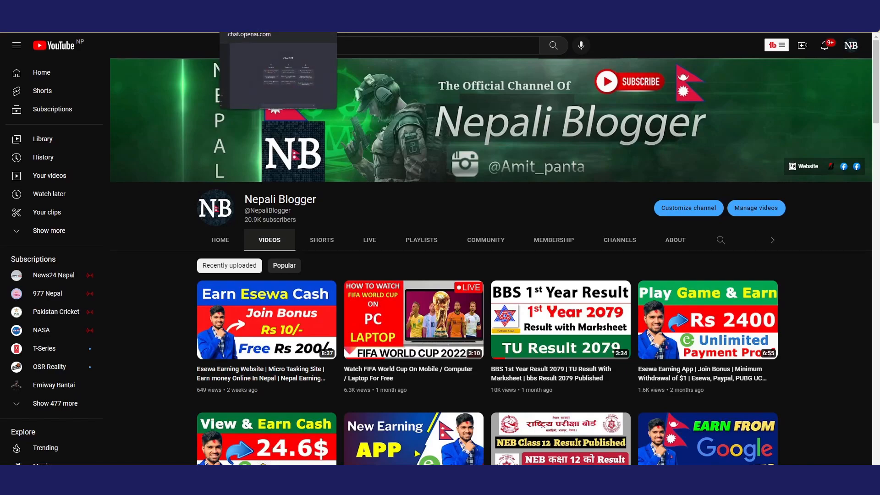
Look through the blog's homepage, from the featured posts and categories down to the trending videos, newsletter form and footer
{"action": "left_click", "coordinate": [266, 8]}
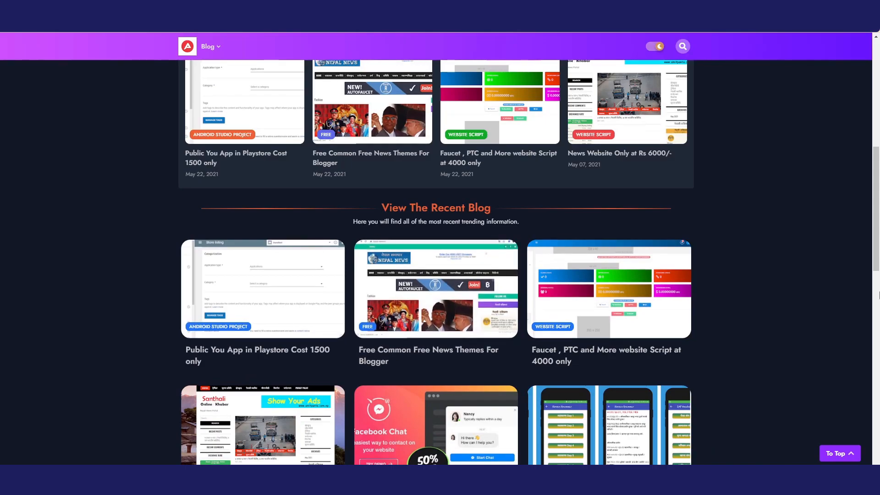
{"action": "scroll", "coordinate": [877, 294], "scroll_direction": "down", "scroll_amount": 1}
{"action": "scroll", "coordinate": [878, 295], "scroll_direction": "down", "scroll_amount": 10}
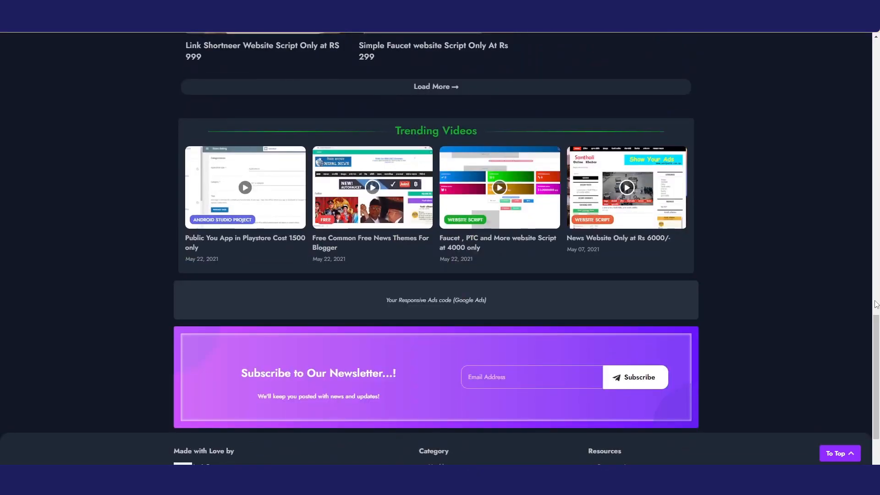
{"action": "scroll", "coordinate": [876, 305], "scroll_direction": "up", "scroll_amount": 5}
{"action": "scroll", "coordinate": [876, 304], "scroll_direction": "up", "scroll_amount": 15}
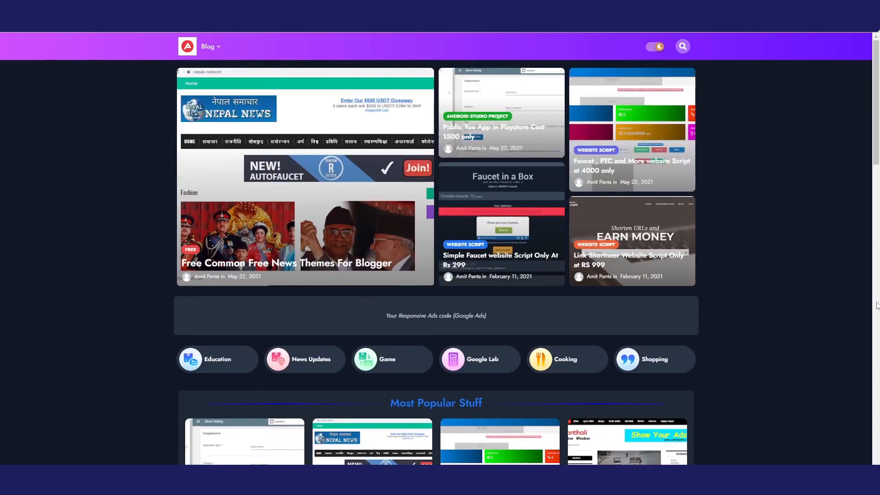
{"action": "scroll", "coordinate": [596, 346], "scroll_direction": "down", "scroll_amount": 10}
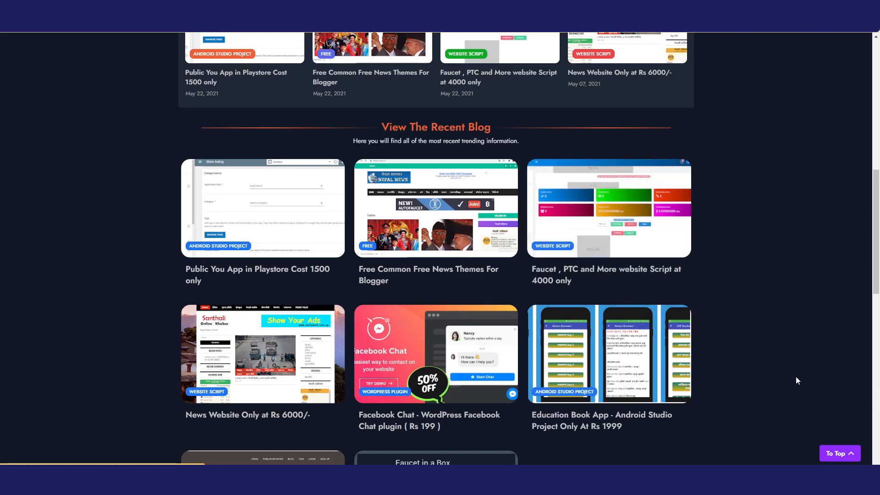
{"action": "scroll", "coordinate": [788, 369], "scroll_direction": "down", "scroll_amount": 1}
{"action": "scroll", "coordinate": [788, 362], "scroll_direction": "down", "scroll_amount": 5}
{"action": "scroll", "coordinate": [784, 364], "scroll_direction": "down", "scroll_amount": 7}
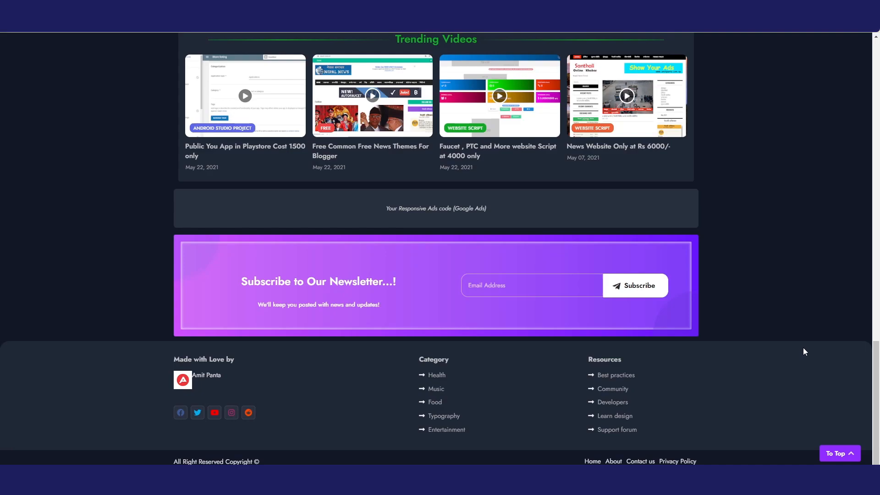
{"action": "scroll", "coordinate": [802, 347], "scroll_direction": "up", "scroll_amount": 15}
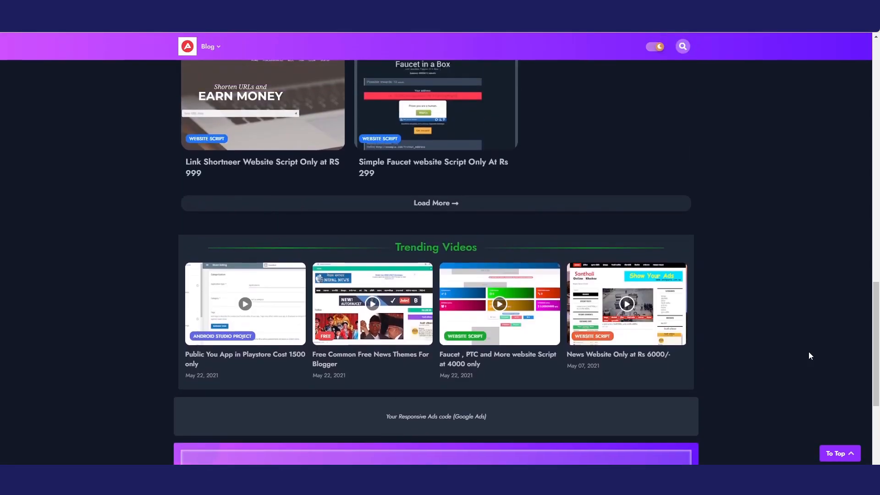
{"action": "scroll", "coordinate": [806, 347], "scroll_direction": "up", "scroll_amount": 5}
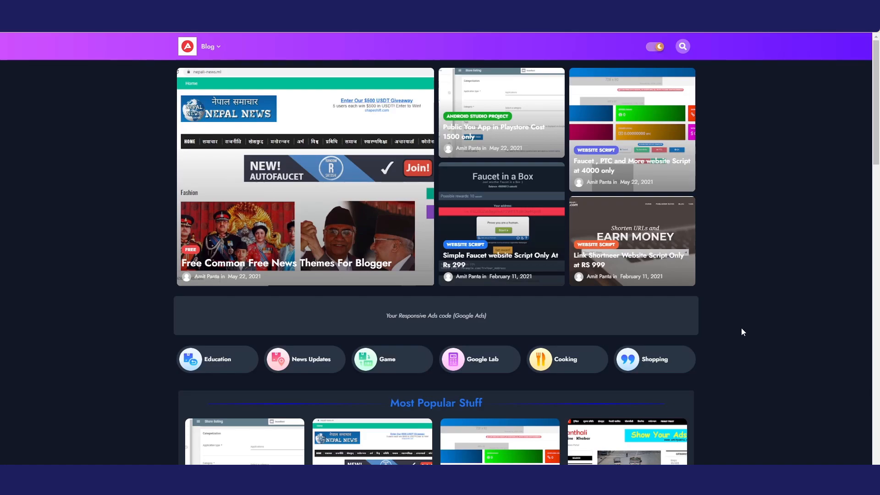
{"action": "scroll", "coordinate": [739, 329], "scroll_direction": "down", "scroll_amount": 2}
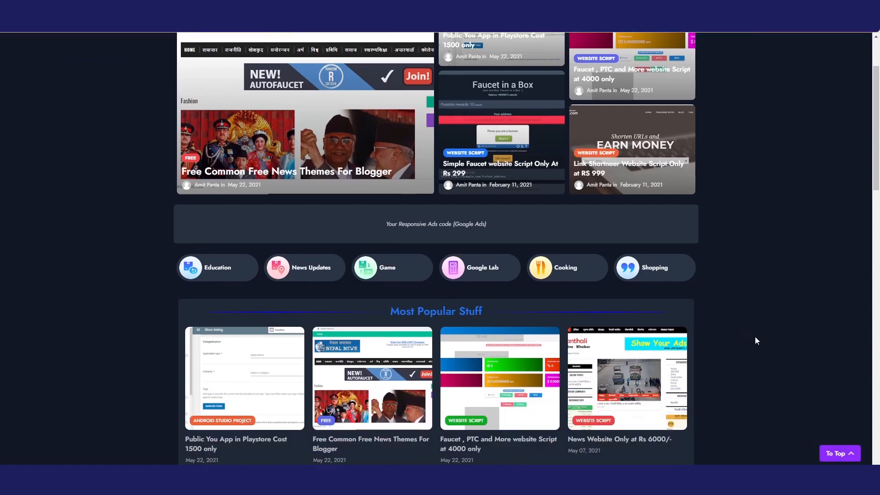
{"action": "scroll", "coordinate": [811, 371], "scroll_direction": "down", "scroll_amount": 12}
{"action": "scroll", "coordinate": [759, 316], "scroll_direction": "up", "scroll_amount": 10}
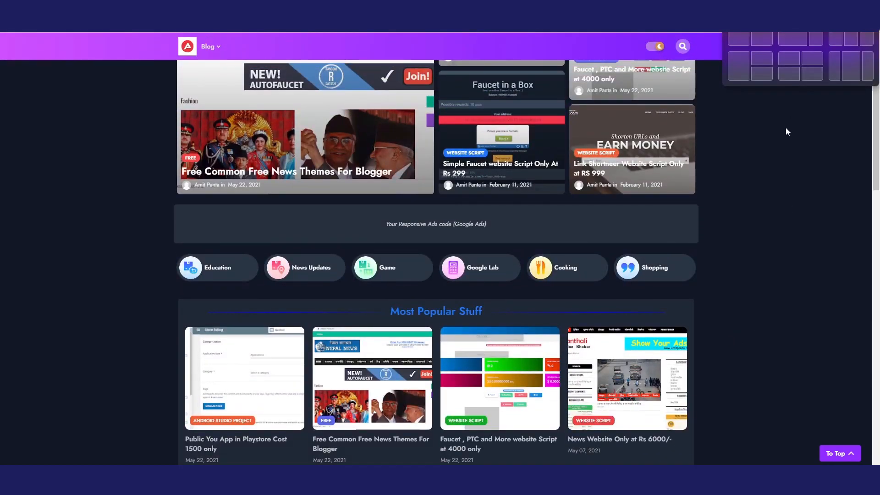
Preview the blog's mobile layout in a smaller browser window, in both light and dark mode, and return to the full-size window
{"action": "left_click", "coordinate": [848, 8]}
{"action": "scroll", "coordinate": [416, 346], "scroll_direction": "down", "scroll_amount": 5}
{"action": "scroll", "coordinate": [416, 346], "scroll_direction": "up", "scroll_amount": 5}
{"action": "scroll", "coordinate": [415, 346], "scroll_direction": "down", "scroll_amount": 3}
{"action": "left_click", "coordinate": [464, 413]}
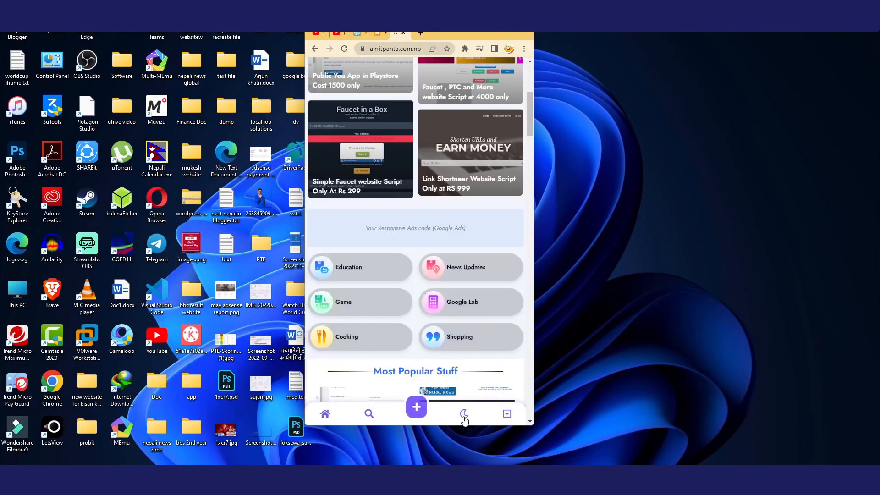
{"action": "scroll", "coordinate": [479, 369], "scroll_direction": "down", "scroll_amount": 10}
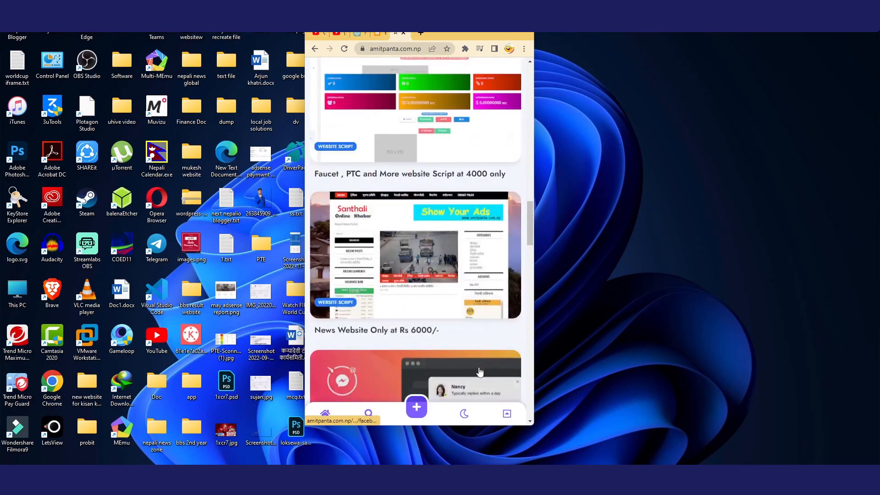
{"action": "left_click", "coordinate": [464, 413]}
{"action": "left_click", "coordinate": [502, 28]}
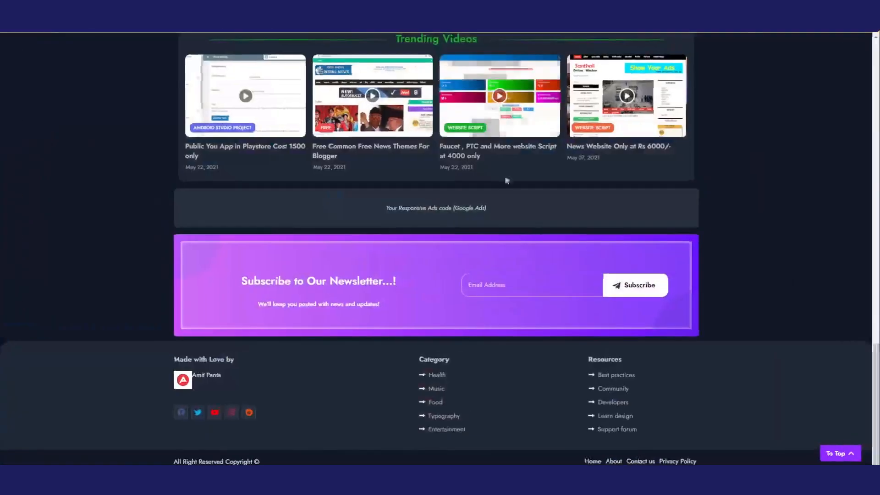
{"action": "scroll", "coordinate": [503, 165], "scroll_direction": "up", "scroll_amount": 20}
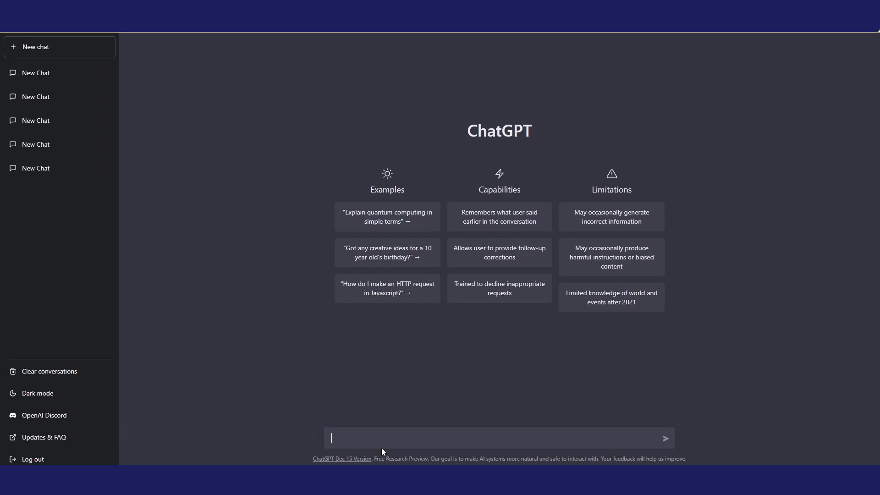
Switch to ChatGPT and ask for "funny jokes", followed by the prompt "love status" in the same conversation
{"action": "type", "text": "funny jokes"}
{"action": "key", "text": "Return"}
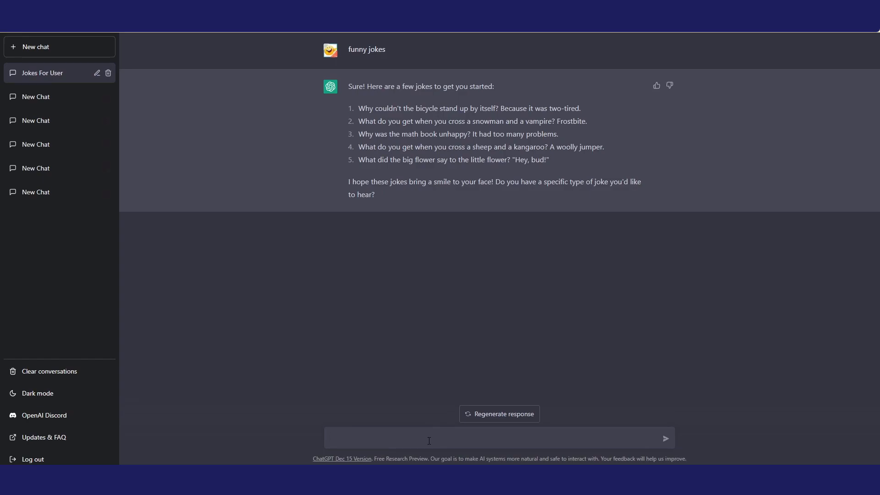
{"action": "type", "text": "lobe"}
{"action": "key", "text": "BackSpace"}
{"action": "key", "text": "BackSpace"}
{"action": "type", "text": "ve status"}
{"action": "key", "text": "Return"}
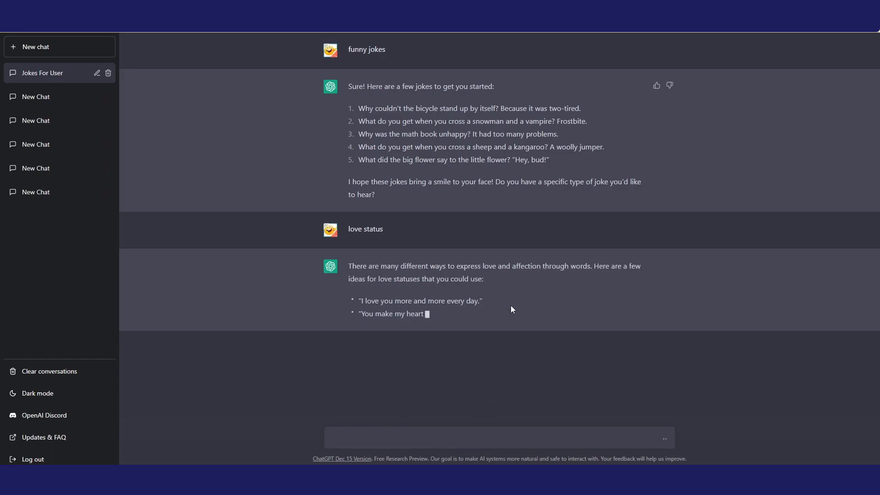
Highlight the five bulleted love statuses in ChatGPT's reply
{"action": "left_click_drag", "start_coordinate": [358, 302], "coordinate": [527, 363]}
{"action": "left_click", "coordinate": [545, 316]}
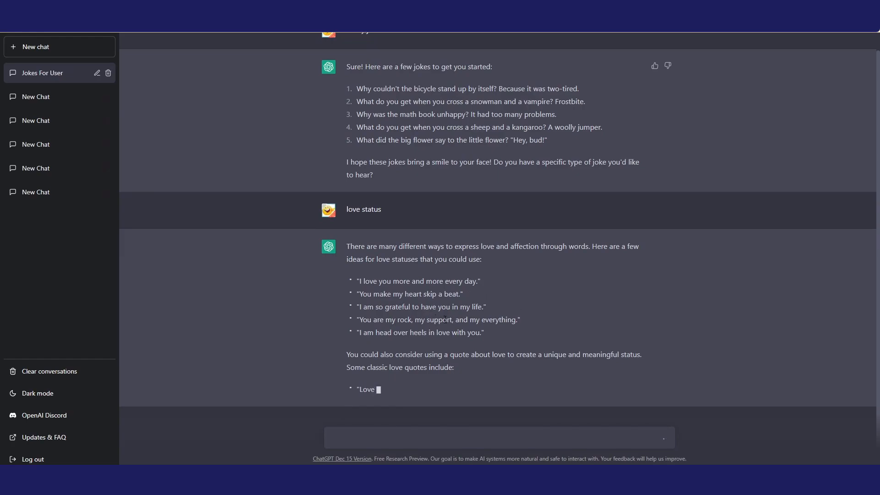
{"action": "left_click_drag", "start_coordinate": [497, 317], "coordinate": [348, 261]}
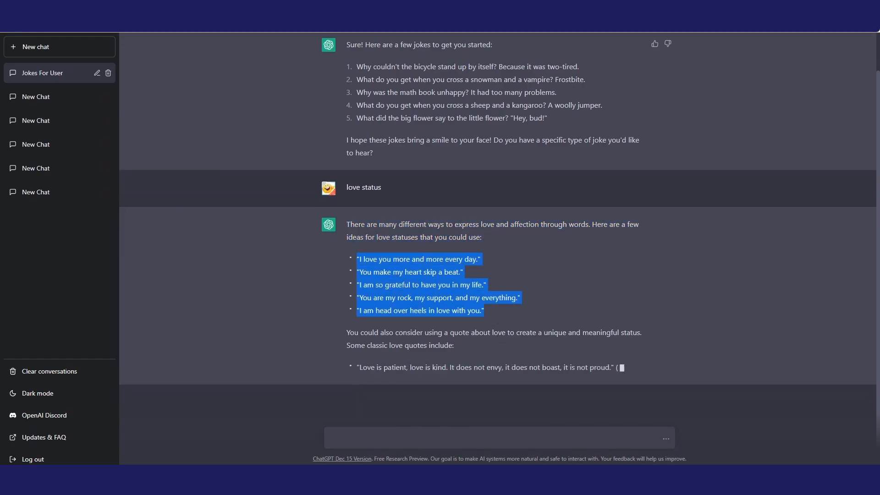
Draft the follow-up prompt "more" without sending it, and highlight the first love status in the reply
{"action": "left_click", "coordinate": [400, 441]}
{"action": "type", "text": "mo"}
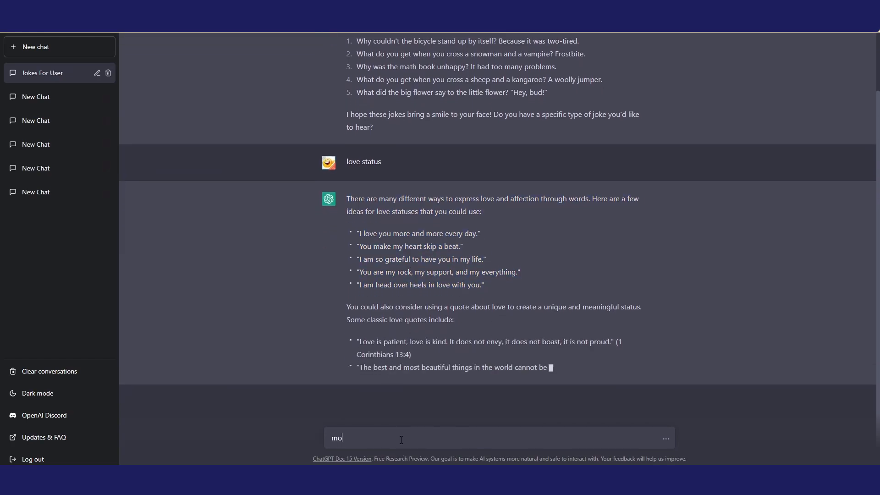
{"action": "type", "text": "re"}
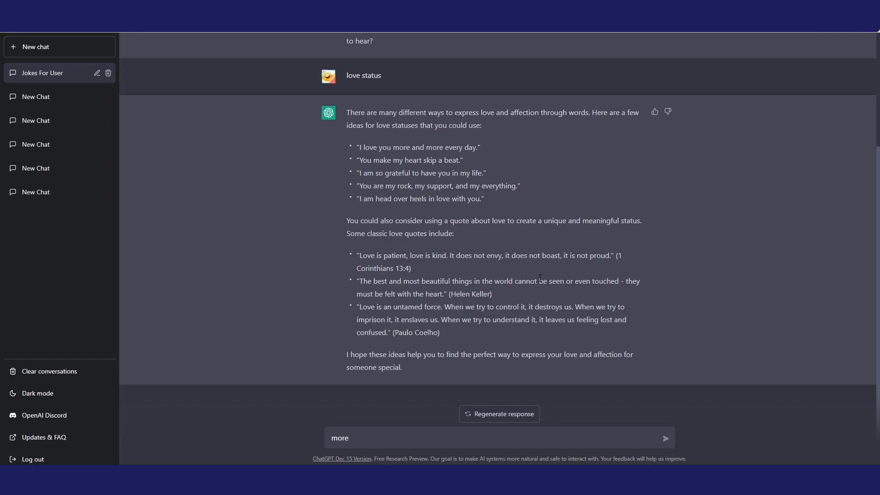
{"action": "scroll", "coordinate": [545, 273], "scroll_direction": "up", "scroll_amount": 3}
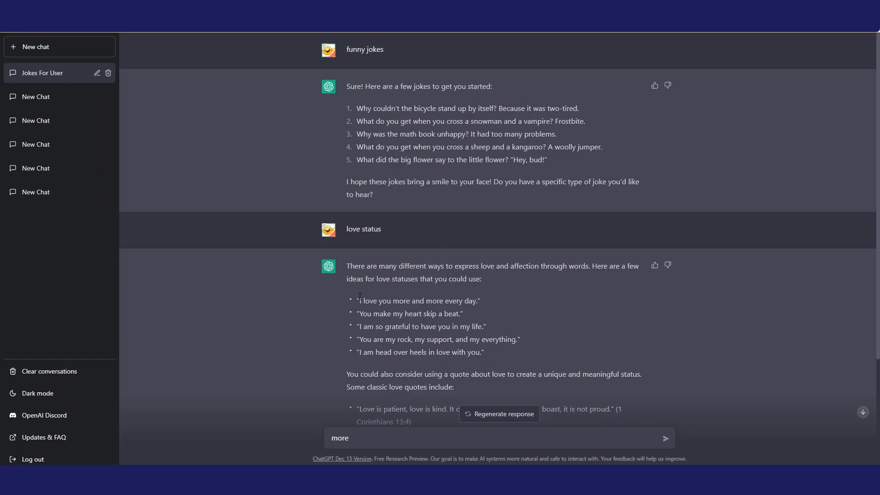
{"action": "left_click_drag", "start_coordinate": [360, 297], "coordinate": [479, 304]}
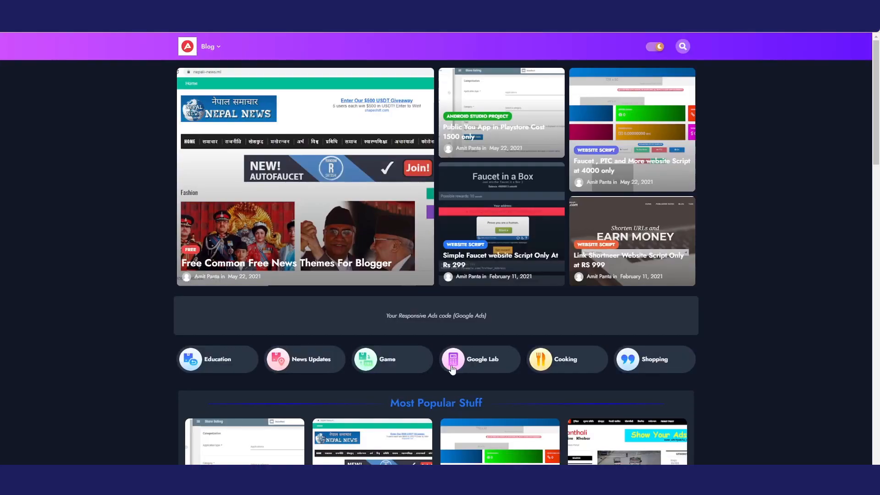
Return to the blog and examine its homepage sections, including recent posts, trending videos, ad placeholders and newsletter form
{"action": "scroll", "coordinate": [699, 186], "scroll_direction": "down", "scroll_amount": 2}
{"action": "scroll", "coordinate": [699, 197], "scroll_direction": "down", "scroll_amount": 20}
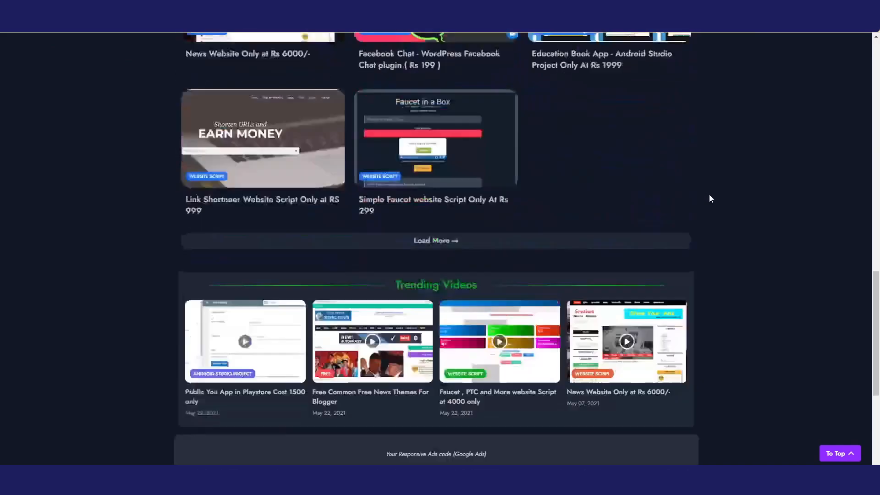
{"action": "scroll", "coordinate": [711, 198], "scroll_direction": "up", "scroll_amount": 10}
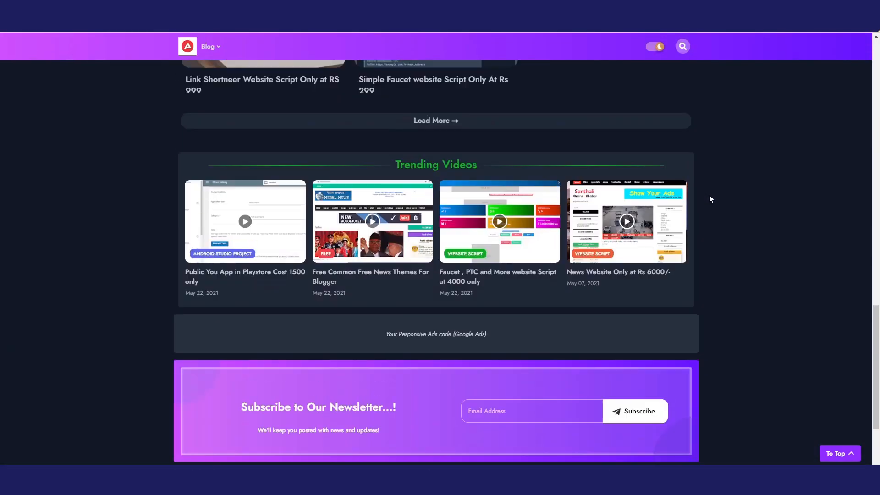
{"action": "scroll", "coordinate": [710, 196], "scroll_direction": "up", "scroll_amount": 10}
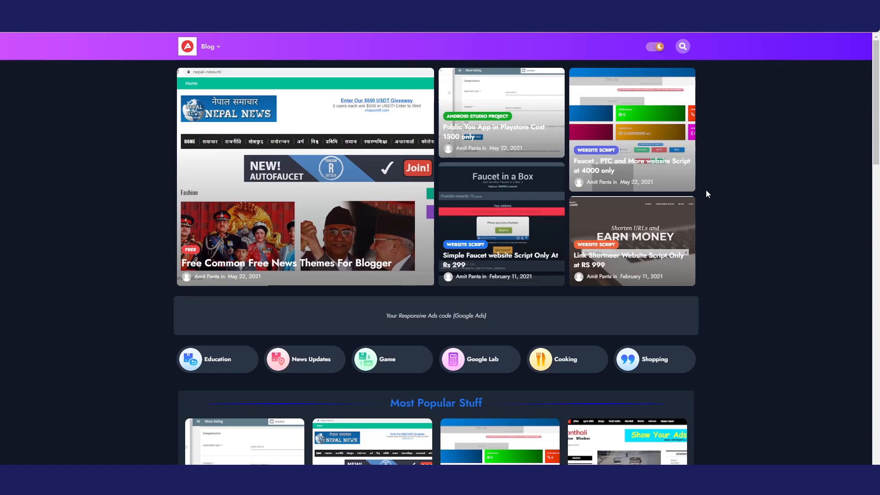
{"action": "left_click", "coordinate": [683, 228]}
{"action": "scroll", "coordinate": [403, 224], "scroll_direction": "down", "scroll_amount": 20}
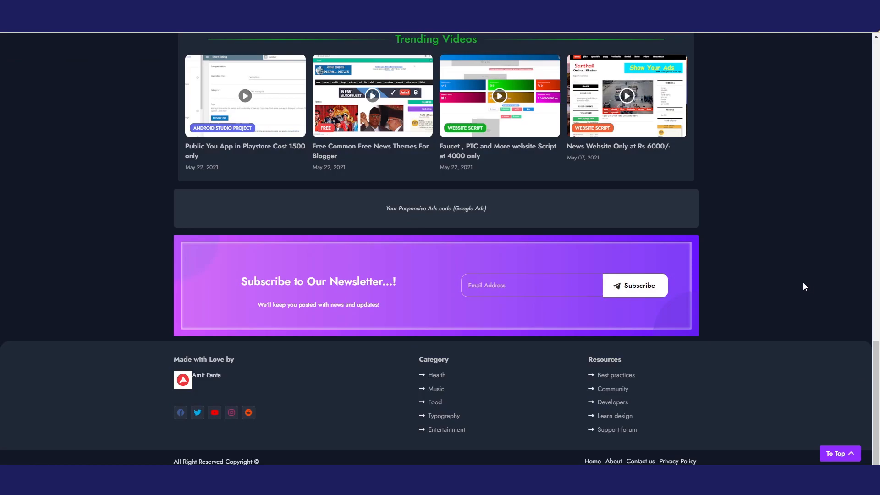
{"action": "scroll", "coordinate": [762, 268], "scroll_direction": "up", "scroll_amount": 20}
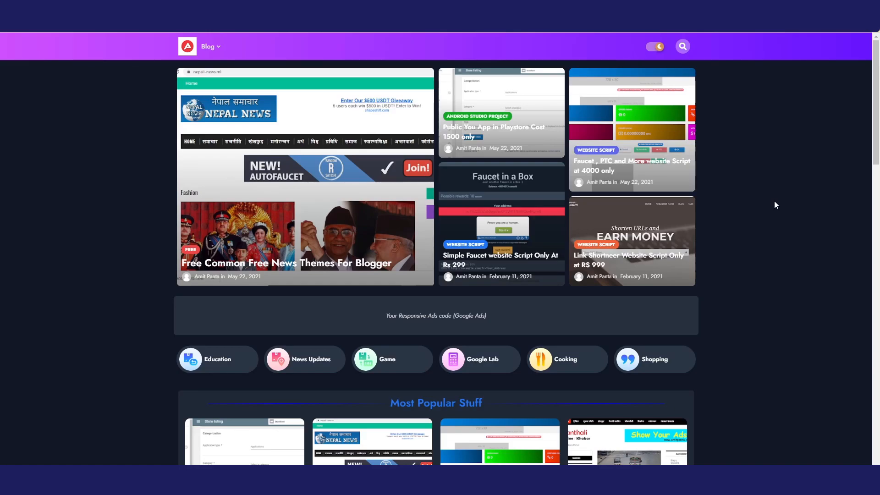
{"action": "scroll", "coordinate": [768, 202], "scroll_direction": "down", "scroll_amount": 20}
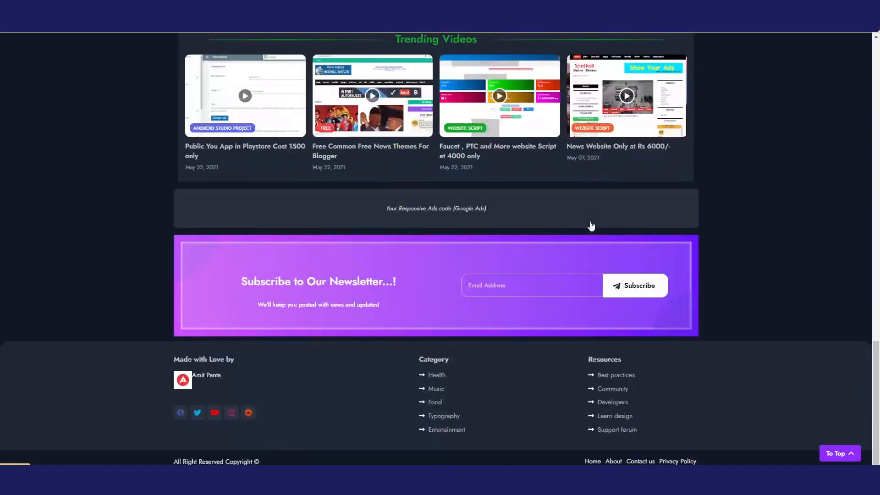
{"action": "scroll", "coordinate": [716, 296], "scroll_direction": "up", "scroll_amount": 15}
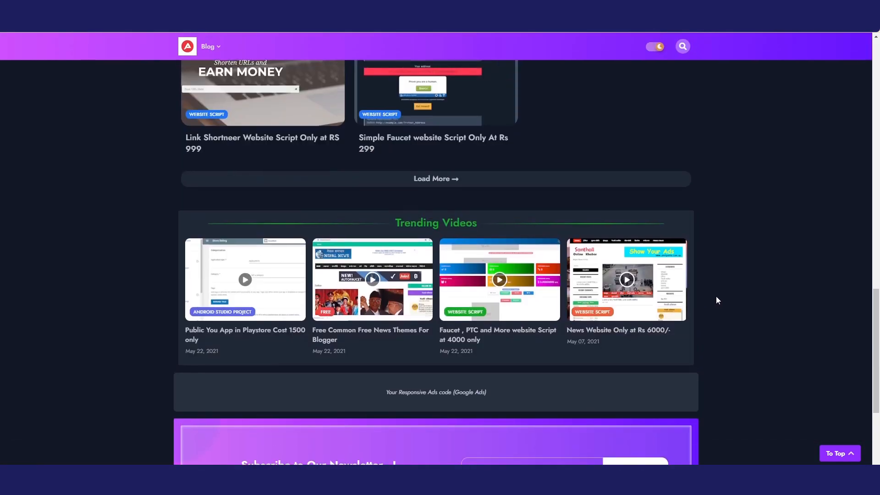
{"action": "scroll", "coordinate": [722, 281], "scroll_direction": "up", "scroll_amount": 5}
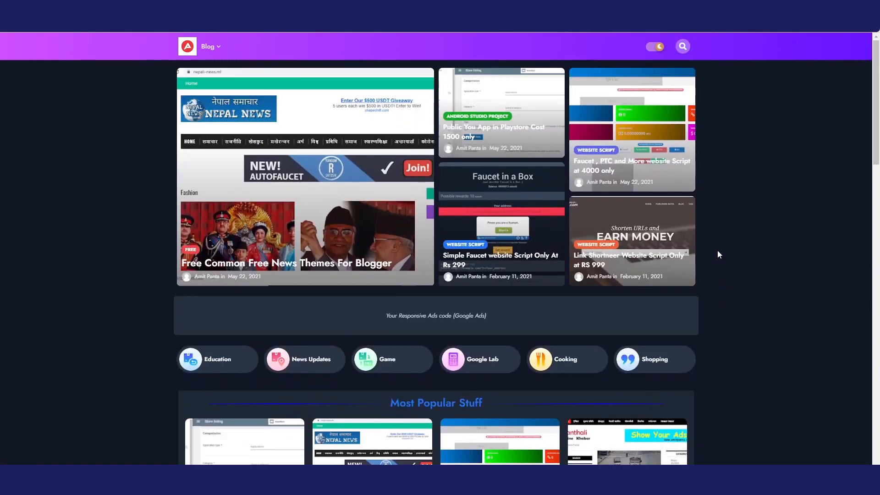
{"action": "scroll", "coordinate": [736, 227], "scroll_direction": "down", "scroll_amount": 10}
{"action": "scroll", "coordinate": [738, 224], "scroll_direction": "down", "scroll_amount": 5}
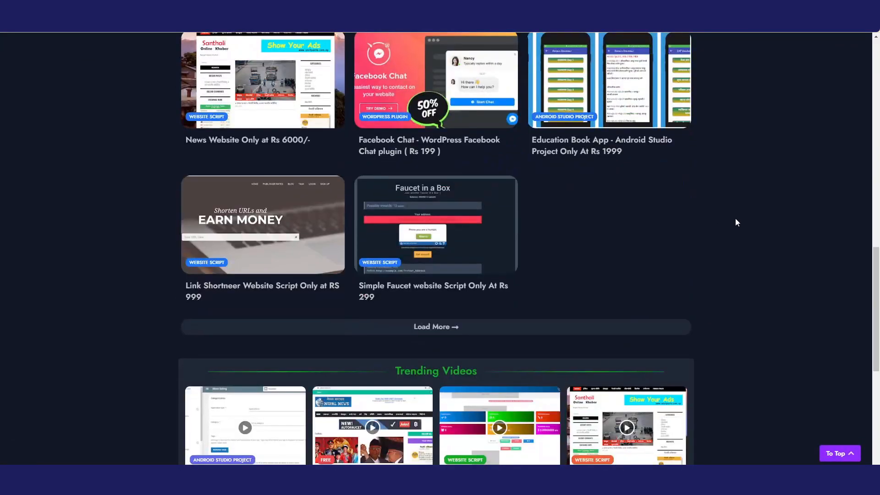
{"action": "scroll", "coordinate": [735, 223], "scroll_direction": "down", "scroll_amount": 7}
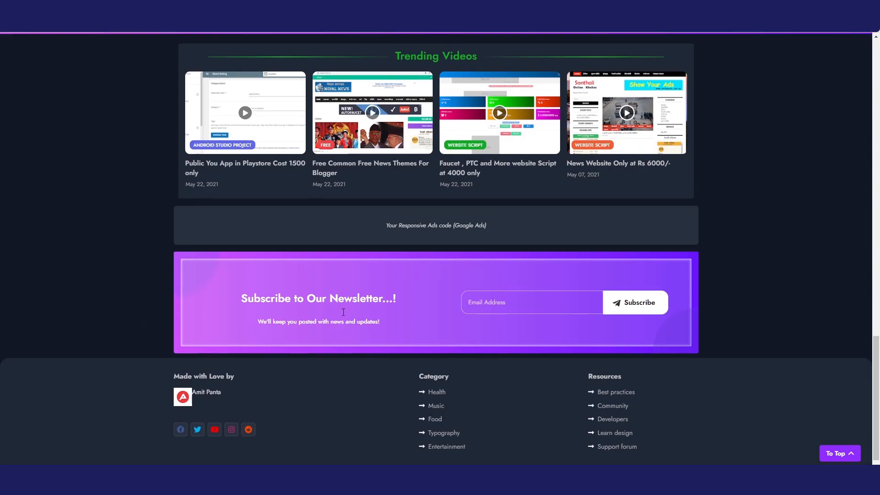
{"action": "scroll", "coordinate": [364, 316], "scroll_direction": "up", "scroll_amount": 20}
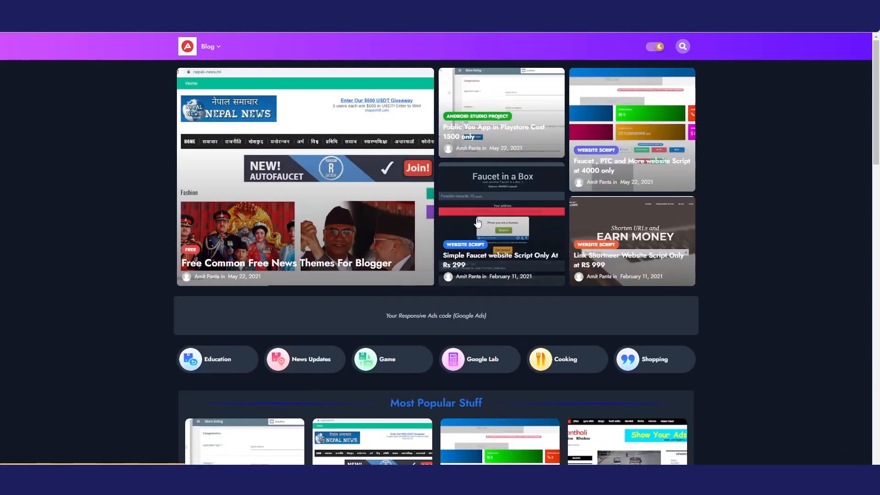
Open the featured post "Free Common Free News Themes For Blogger" and view its download link section
{"action": "scroll", "coordinate": [597, 254], "scroll_direction": "down", "scroll_amount": 1}
{"action": "scroll", "coordinate": [596, 255], "scroll_direction": "down", "scroll_amount": 4}
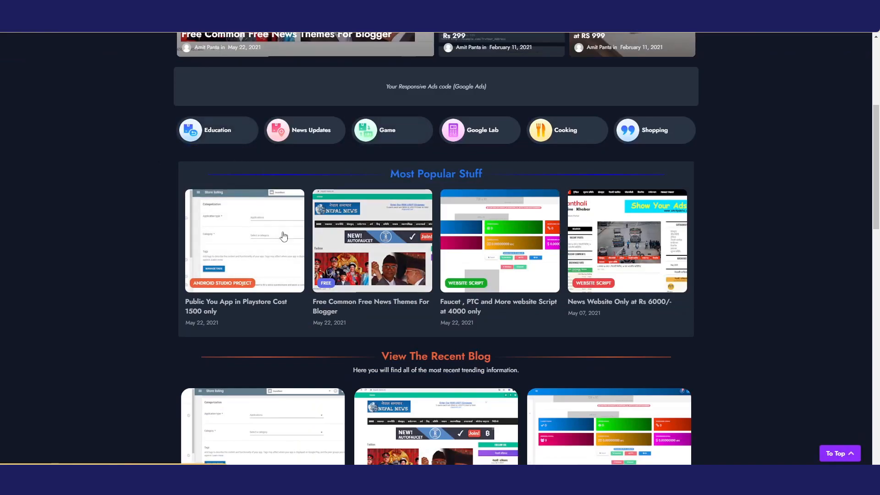
{"action": "scroll", "coordinate": [480, 247], "scroll_direction": "up", "scroll_amount": 5}
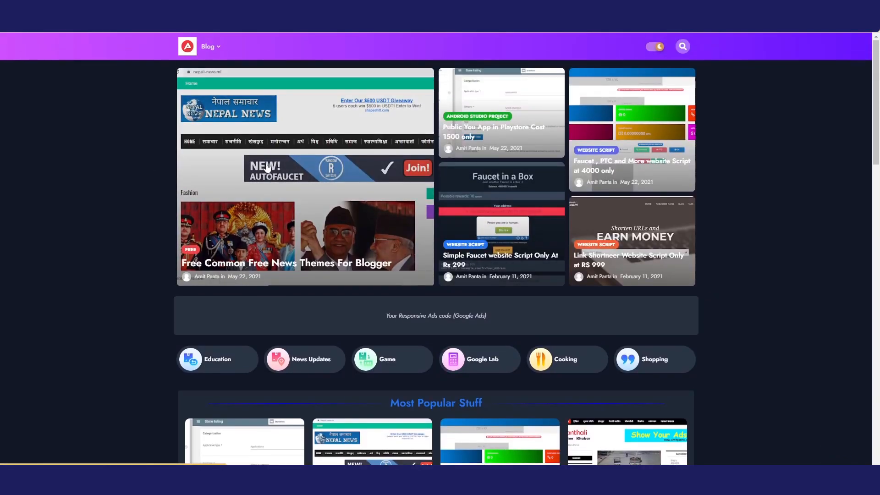
{"action": "left_click", "coordinate": [268, 166]}
{"action": "scroll", "coordinate": [281, 170], "scroll_direction": "down", "scroll_amount": 10}
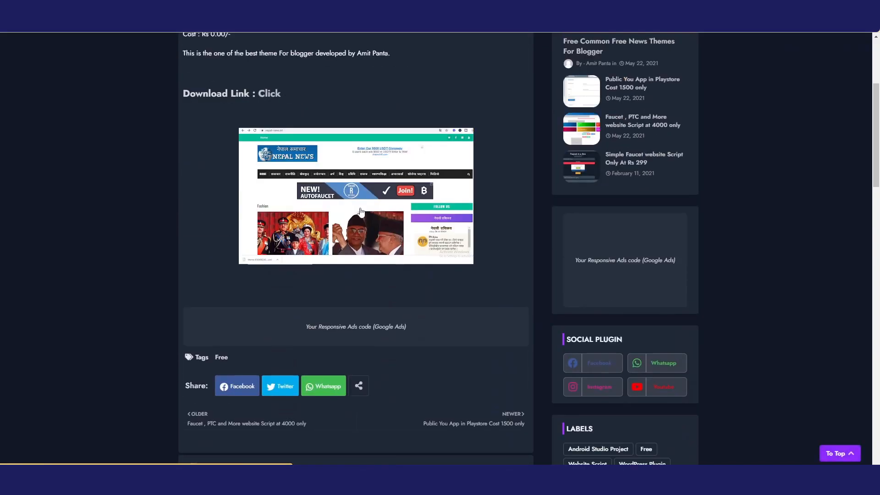
Examine the post page's Google Ads placeholders, related posts and comment section
{"action": "scroll", "coordinate": [361, 208], "scroll_direction": "up", "scroll_amount": 7}
{"action": "scroll", "coordinate": [362, 212], "scroll_direction": "up", "scroll_amount": 4}
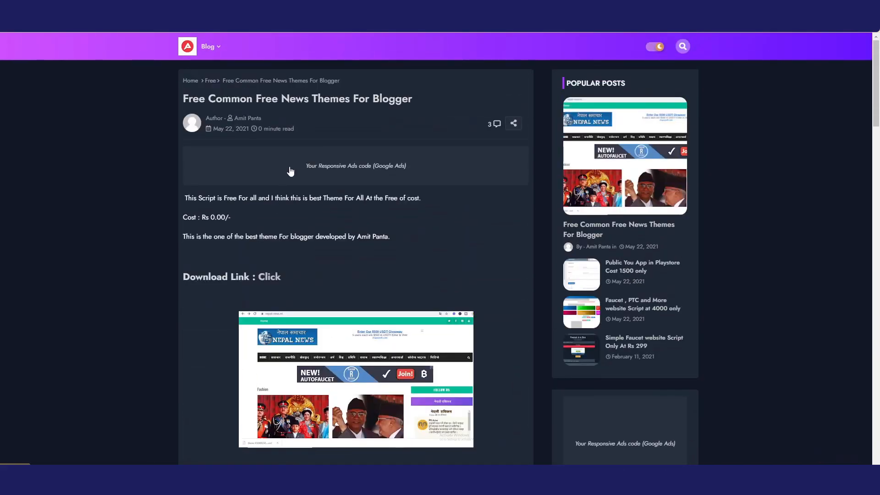
{"action": "scroll", "coordinate": [439, 168], "scroll_direction": "down", "scroll_amount": 10}
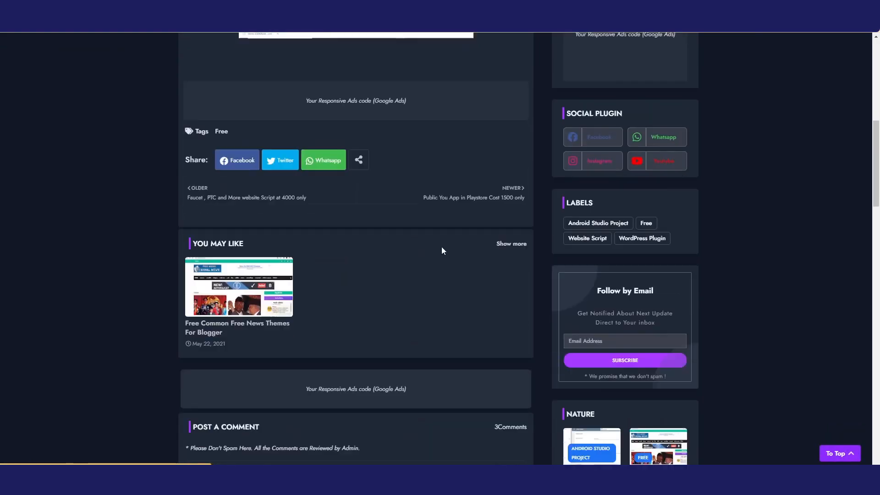
{"action": "scroll", "coordinate": [414, 285], "scroll_direction": "up", "scroll_amount": 10}
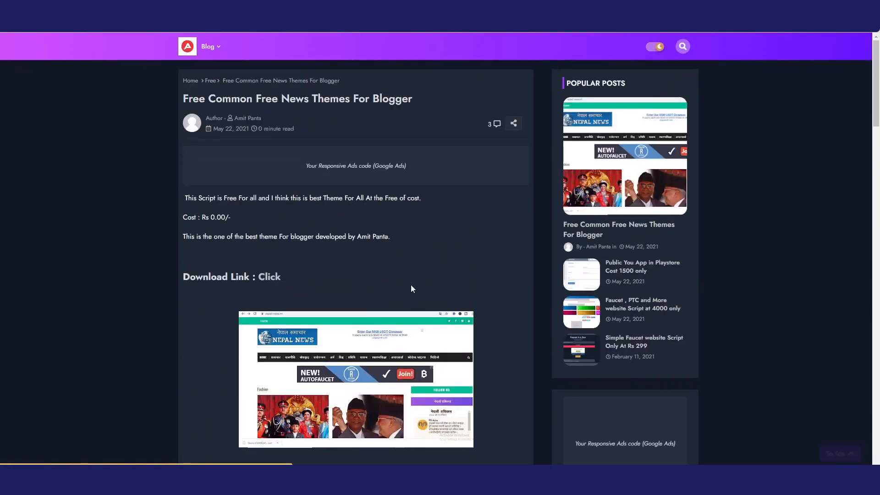
{"action": "left_click_drag", "start_coordinate": [297, 162], "coordinate": [413, 168]}
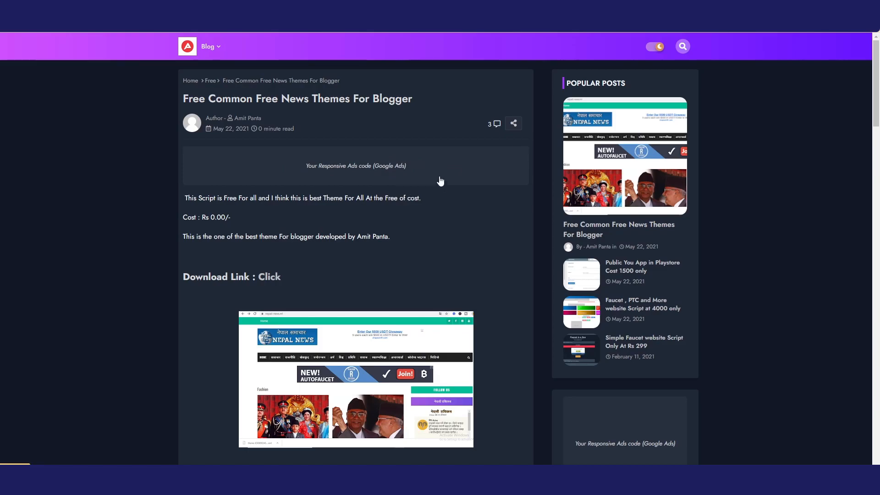
{"action": "scroll", "coordinate": [499, 137], "scroll_direction": "down", "scroll_amount": 6}
{"action": "scroll", "coordinate": [500, 141], "scroll_direction": "down", "scroll_amount": 8}
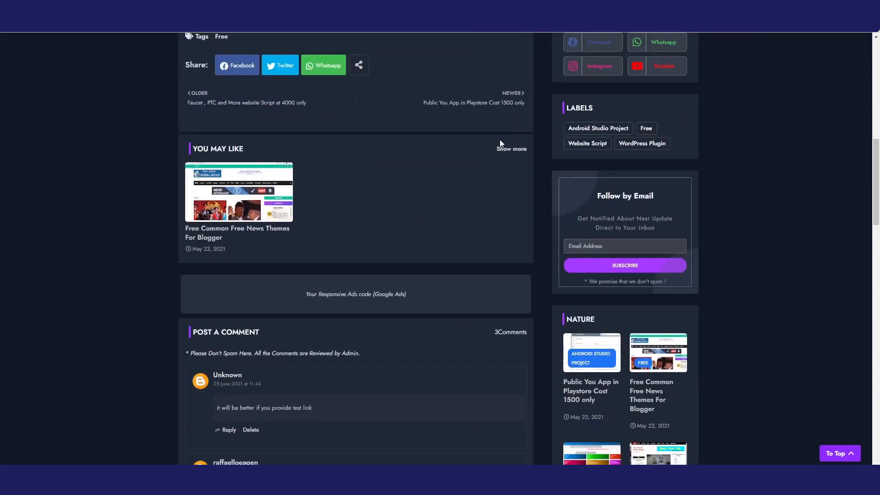
{"action": "scroll", "coordinate": [493, 139], "scroll_direction": "up", "scroll_amount": 14}
{"action": "scroll", "coordinate": [486, 138], "scroll_direction": "up", "scroll_amount": 1}
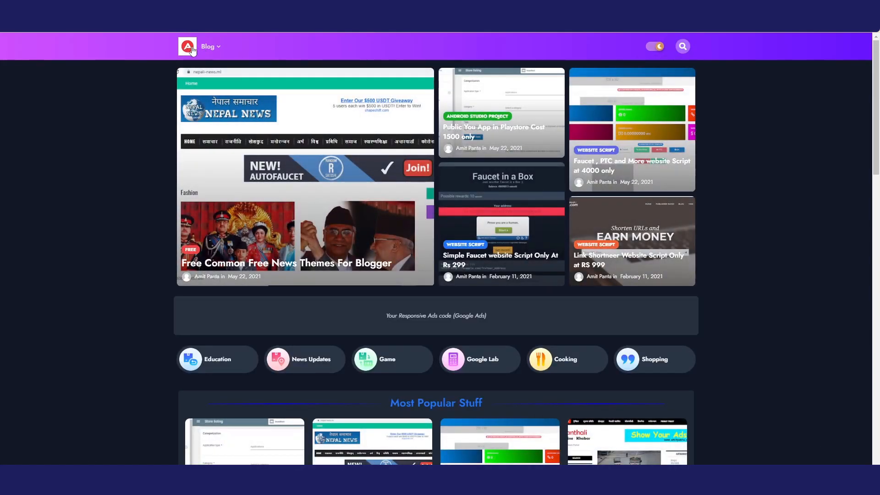
Return to the blog homepage and review its ad placeholders, Trending Videos section, newsletter form and footer
{"action": "scroll", "coordinate": [442, 311], "scroll_direction": "down", "scroll_amount": 3}
{"action": "scroll", "coordinate": [442, 311], "scroll_direction": "down", "scroll_amount": 15}
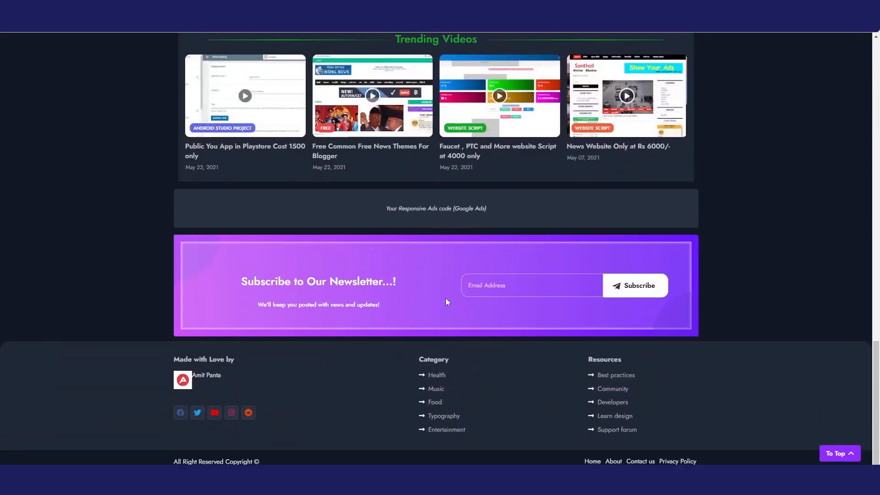
{"action": "scroll", "coordinate": [531, 271], "scroll_direction": "up", "scroll_amount": 5}
{"action": "scroll", "coordinate": [532, 271], "scroll_direction": "up", "scroll_amount": 12}
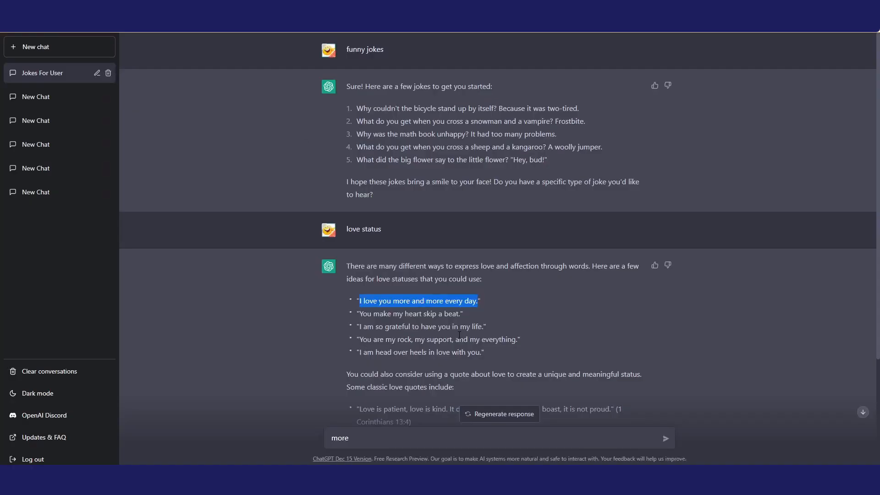
Copy the "love status" prompt from the ChatGPT conversation and use it as the title of a new Blogger blog
{"action": "left_click", "coordinate": [423, 332]}
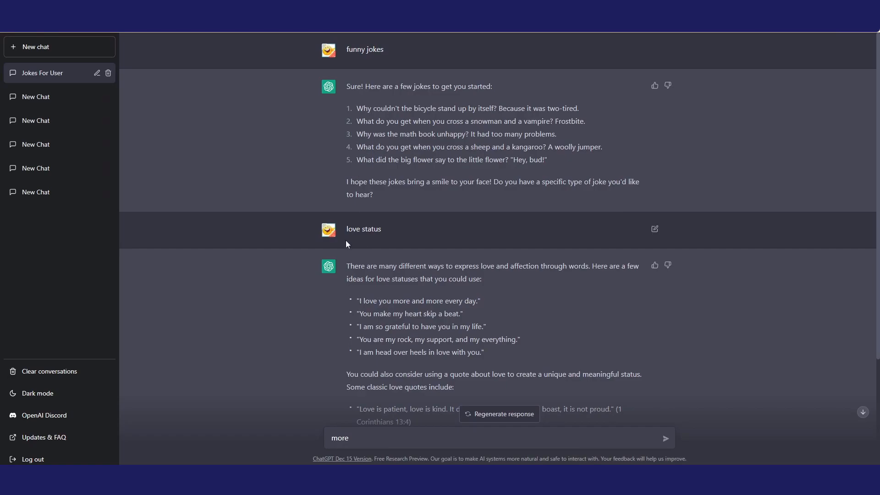
{"action": "left_click_drag", "start_coordinate": [343, 229], "coordinate": [381, 229]}
{"action": "right_click", "coordinate": [370, 235]}
{"action": "left_click", "coordinate": [399, 242]}
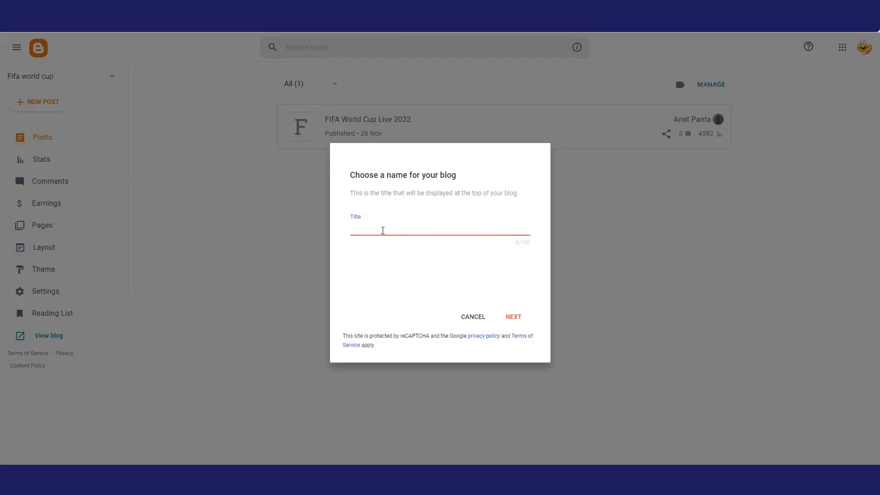
{"action": "right_click", "coordinate": [381, 230]}
{"action": "left_click", "coordinate": [405, 302]}
{"action": "left_click", "coordinate": [513, 317]}
Set the new blog's address to lovestatus2080.blogspot.com and save the blog
{"action": "right_click", "coordinate": [416, 228]}
{"action": "left_click", "coordinate": [435, 299]}
{"action": "left_click", "coordinate": [365, 229]}
{"action": "key", "text": "BackSpace"}
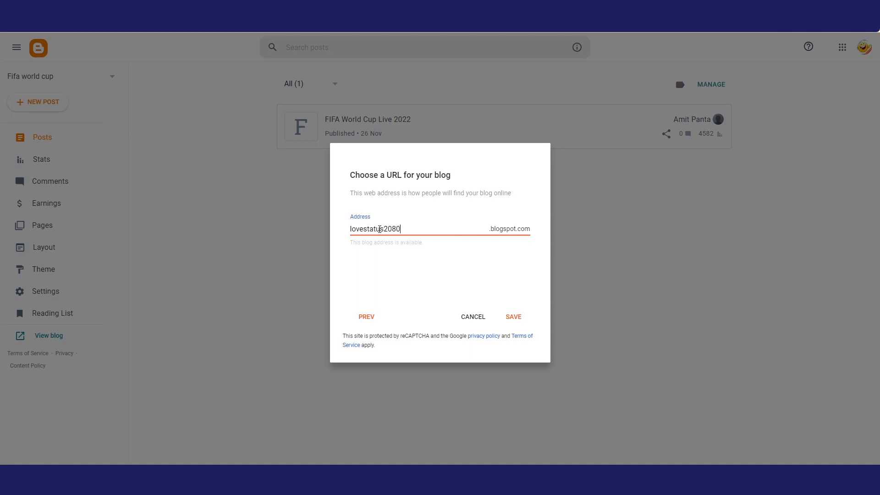
{"action": "left_click", "coordinate": [513, 317]}
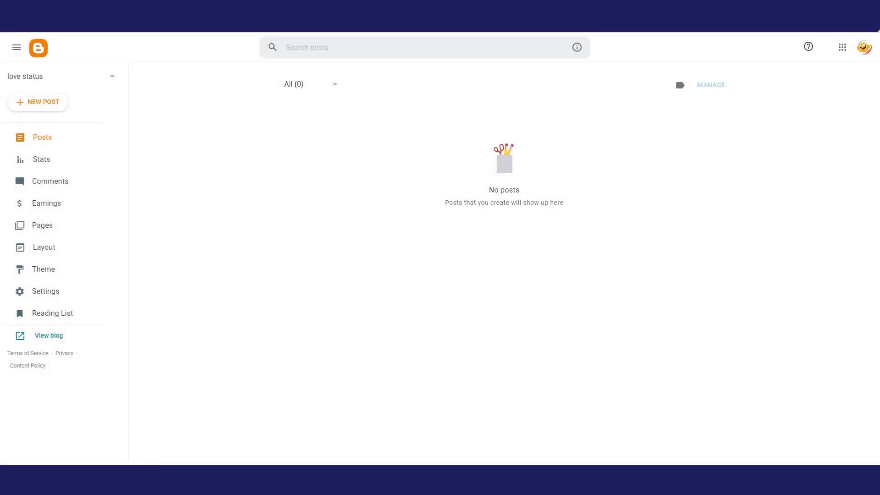
Search Google for "love status" in a new browser tab, reusing the copied text
{"action": "key", "text": "ctrl+t"}
{"action": "right_click", "coordinate": [561, 26]}
{"action": "left_click", "coordinate": [593, 88]}
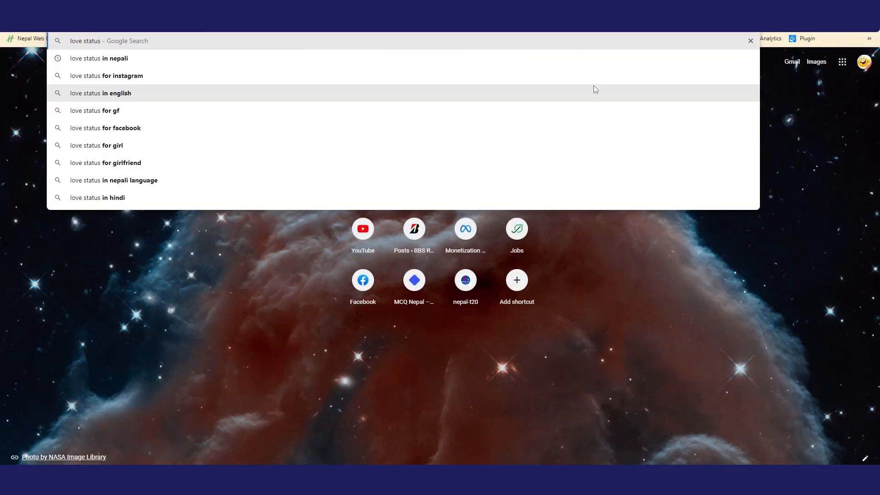
{"action": "key", "text": "Return"}
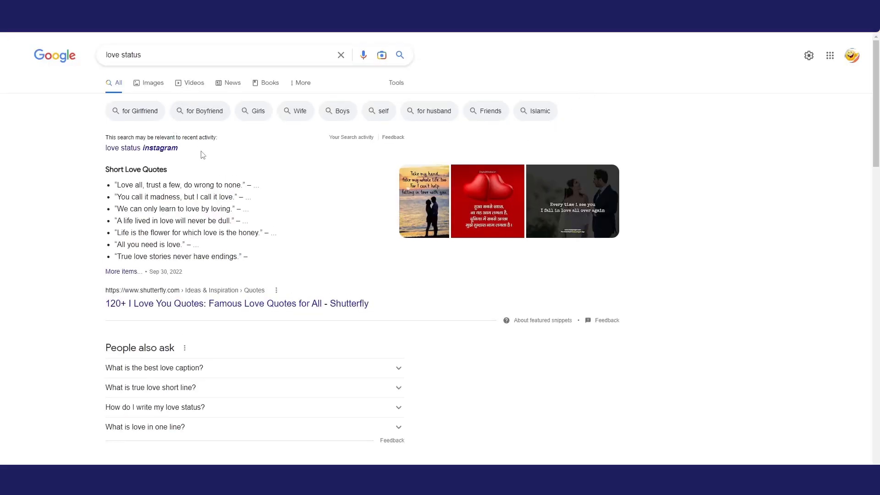
Highlight the Short Love Quotes in the featured snippet, and open and skim Shutterfly's "120+ I Love You Quotes" article
{"action": "left_click_drag", "start_coordinate": [112, 187], "coordinate": [279, 264]}
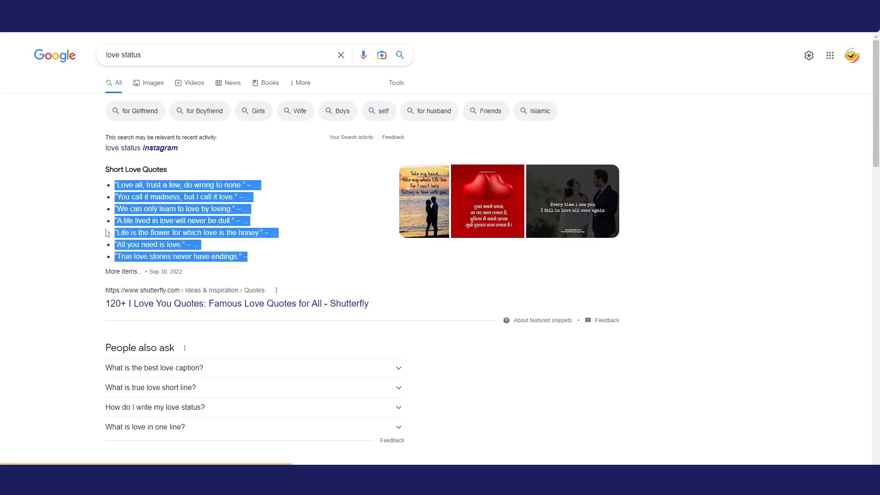
{"action": "left_click", "coordinate": [192, 305]}
{"action": "scroll", "coordinate": [215, 307], "scroll_direction": "down", "scroll_amount": 15}
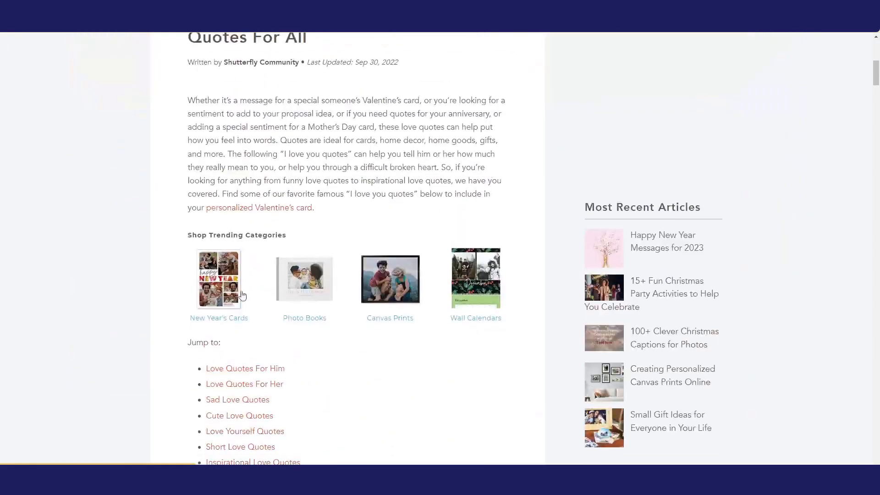
{"action": "scroll", "coordinate": [259, 287], "scroll_direction": "up", "scroll_amount": 15}
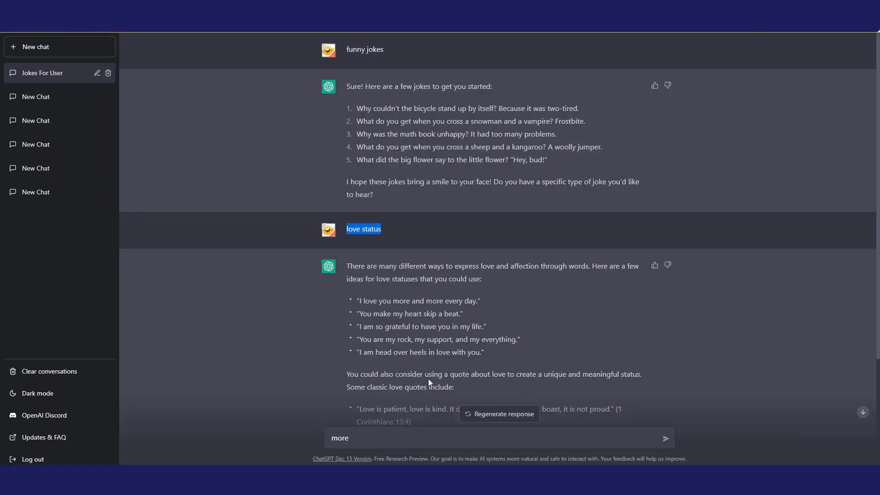
Replace the drafted "more" prompt in ChatGPT with "what is love status", send it and look over the conversation
{"action": "scroll", "coordinate": [428, 378], "scroll_direction": "down", "scroll_amount": 3}
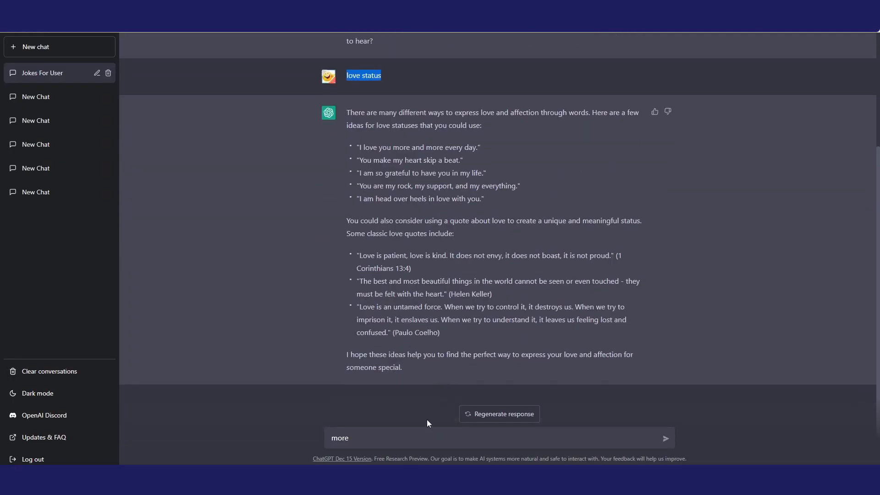
{"action": "left_click_drag", "start_coordinate": [402, 433], "coordinate": [319, 448]}
{"action": "right_click", "coordinate": [337, 442]}
{"action": "left_click", "coordinate": [369, 329]}
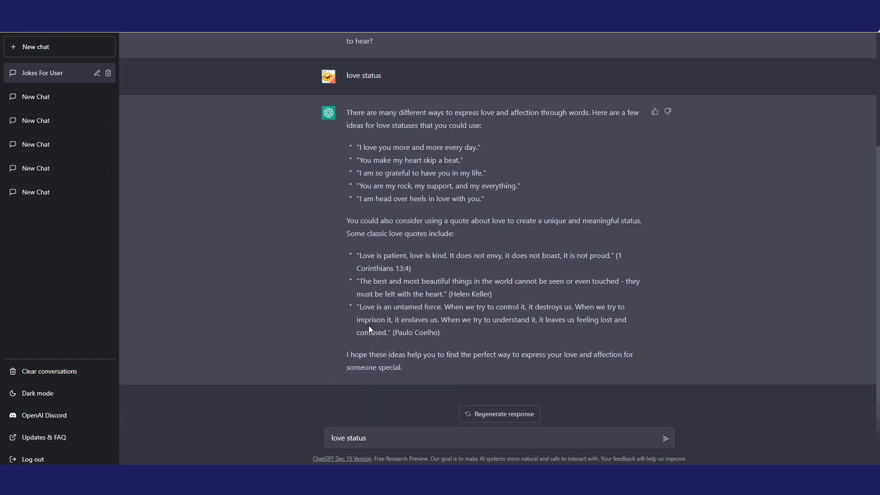
{"action": "key", "text": "BackSpace"}
{"action": "type", "text": "what is"}
{"action": "key", "text": "Return"}
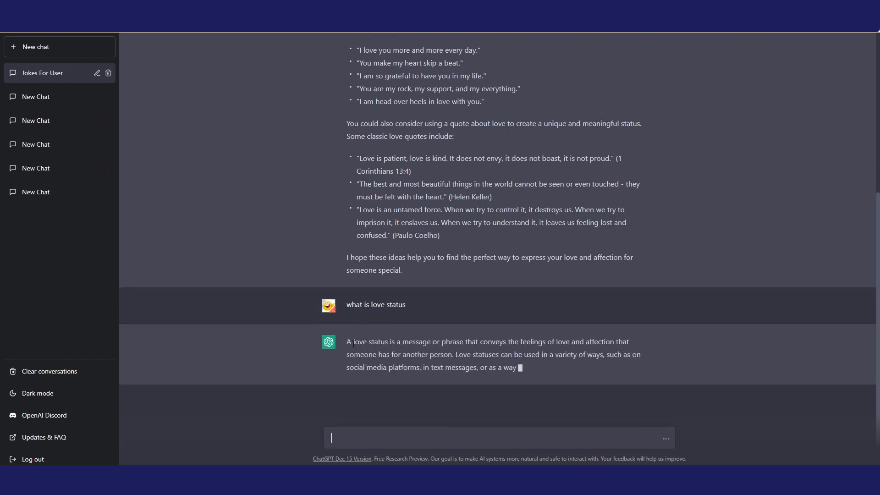
{"action": "scroll", "coordinate": [386, 351], "scroll_direction": "up", "scroll_amount": 3}
{"action": "scroll", "coordinate": [387, 351], "scroll_direction": "down", "scroll_amount": 3}
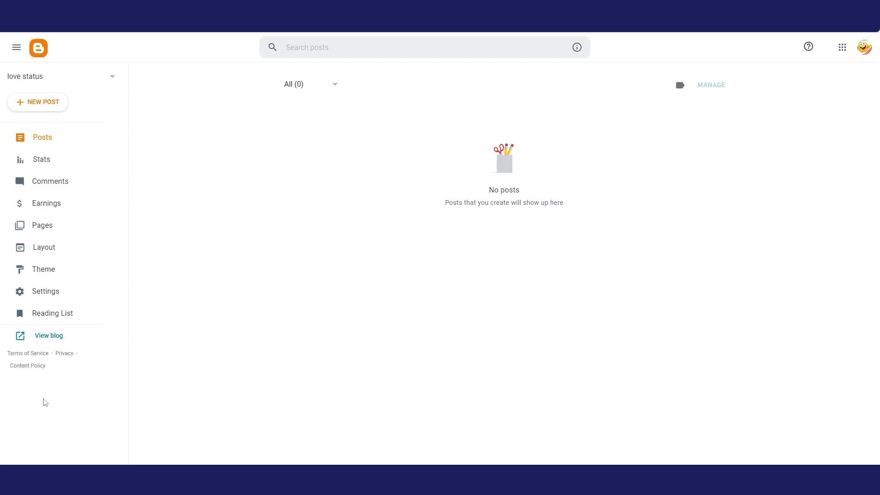
Open the love status blog's public page, and look through other Blogger blogs such as Fifa world cup and Learn Korean before returning to love status
{"action": "right_click", "coordinate": [47, 338]}
{"action": "left_click", "coordinate": [90, 345]}
{"action": "left_click", "coordinate": [35, 86]}
{"action": "left_click", "coordinate": [40, 98]}
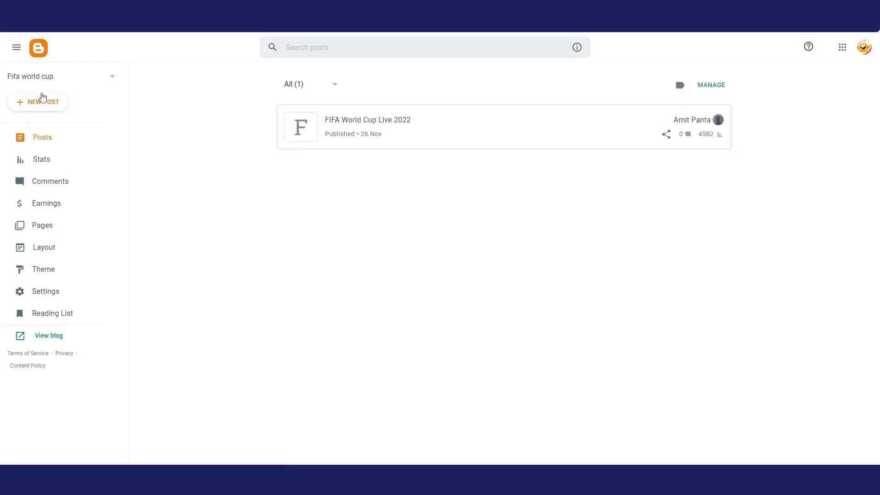
{"action": "left_click", "coordinate": [74, 76]}
{"action": "left_click", "coordinate": [39, 104]}
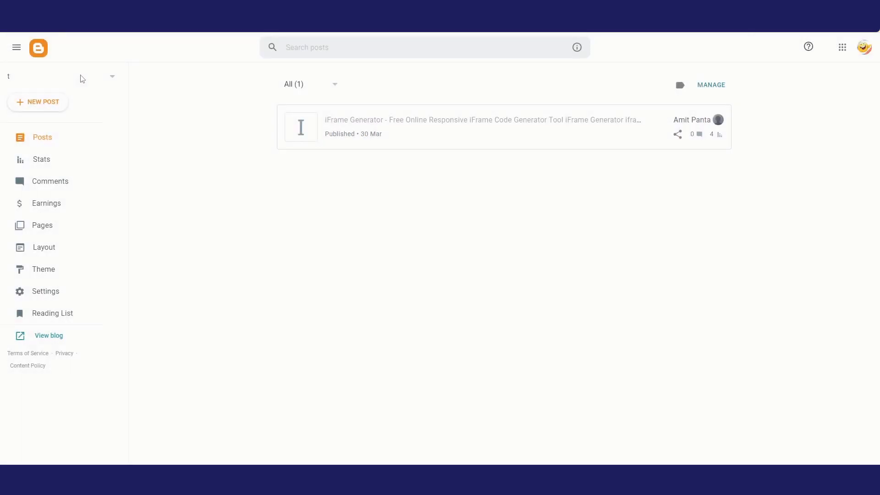
{"action": "left_click", "coordinate": [87, 79]}
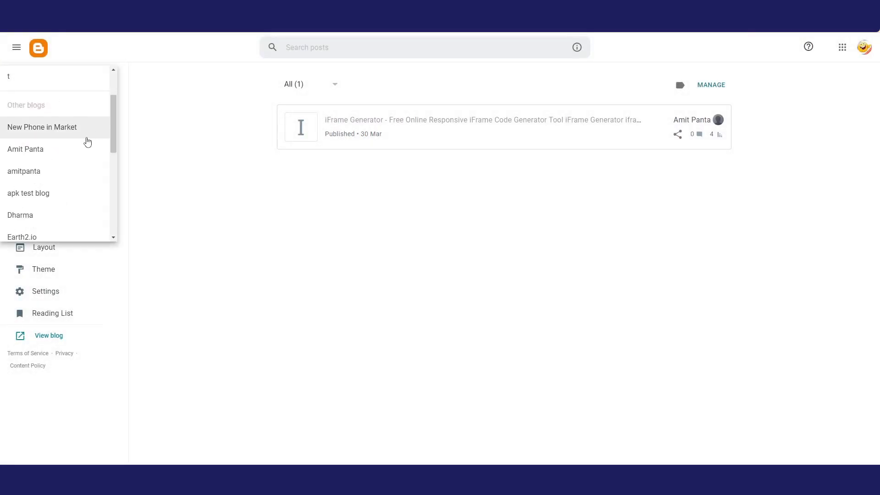
{"action": "scroll", "coordinate": [82, 147], "scroll_direction": "down", "scroll_amount": 5}
{"action": "left_click", "coordinate": [53, 163]}
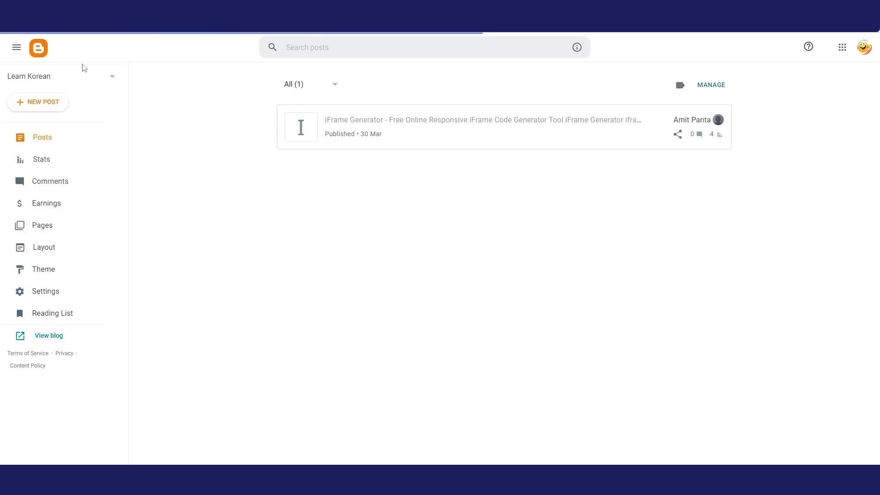
{"action": "left_click", "coordinate": [110, 78]}
{"action": "scroll", "coordinate": [72, 118], "scroll_direction": "up", "scroll_amount": 4}
{"action": "left_click", "coordinate": [67, 102]}
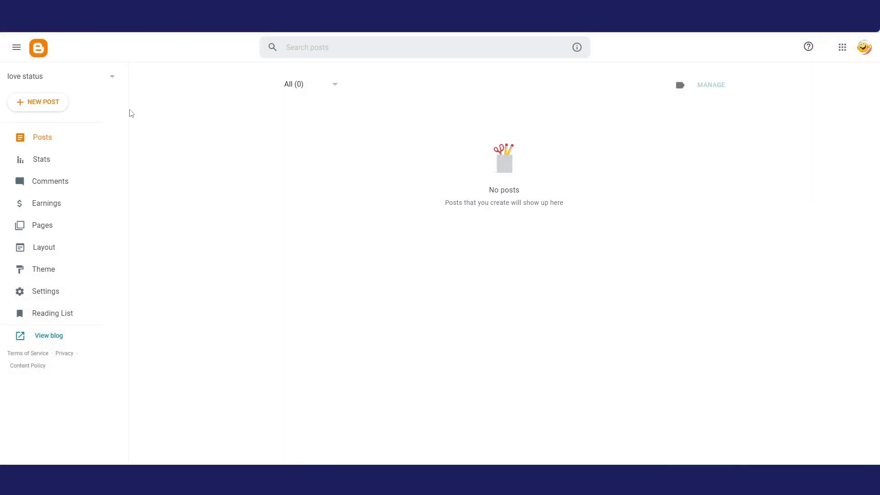
Start a new post in the love status blog, titled with Shutterfly's headline "120+ I Love You Quotes: Famous Love Quotes For All"
{"action": "left_click", "coordinate": [53, 104]}
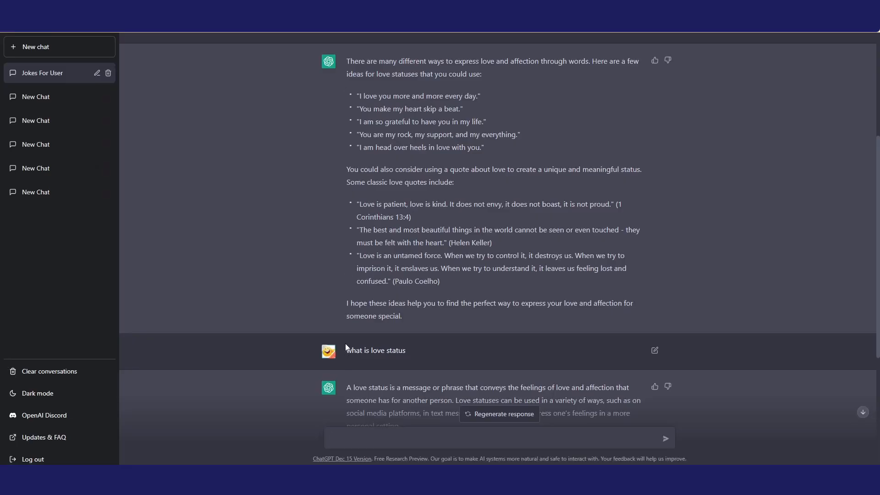
{"action": "scroll", "coordinate": [380, 330], "scroll_direction": "up", "scroll_amount": 5}
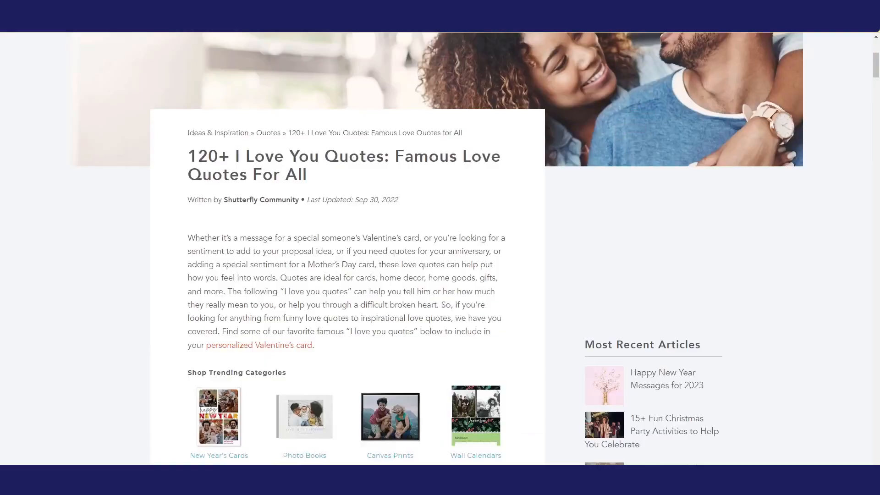
{"action": "left_click_drag", "start_coordinate": [321, 184], "coordinate": [187, 154]}
{"action": "right_click", "coordinate": [207, 155]}
{"action": "left_click", "coordinate": [224, 162]}
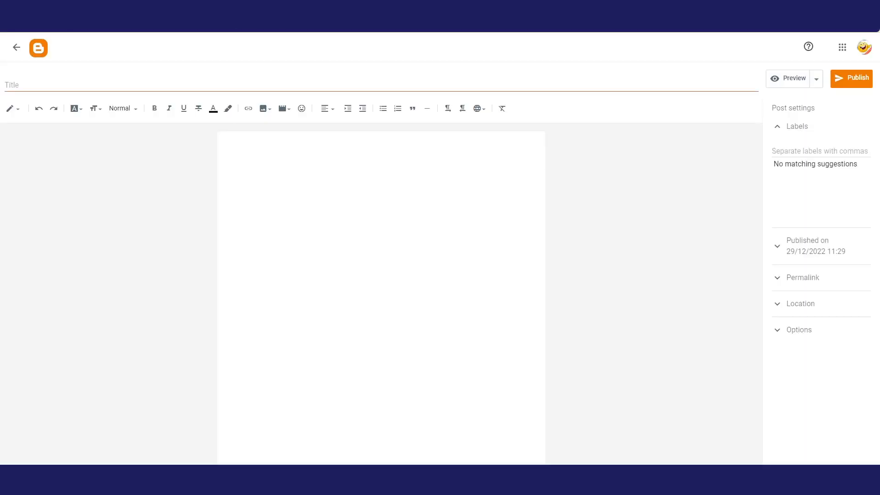
{"action": "right_click", "coordinate": [207, 86]}
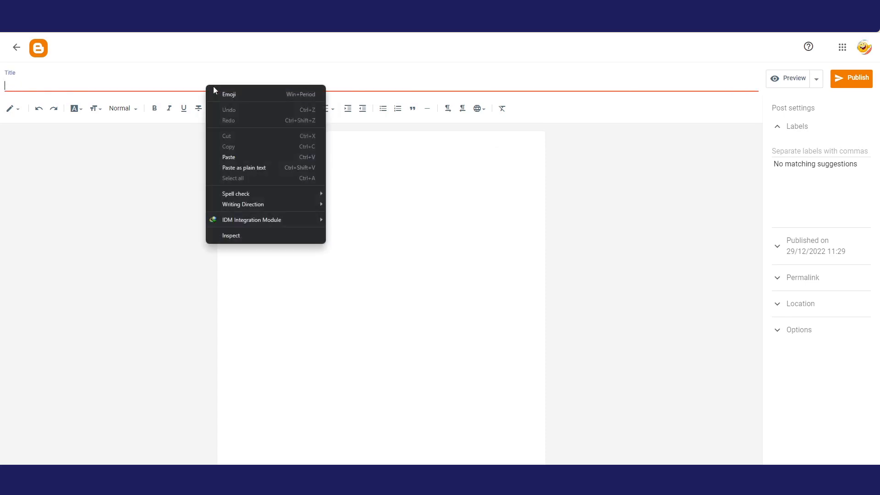
{"action": "left_click", "coordinate": [222, 153]}
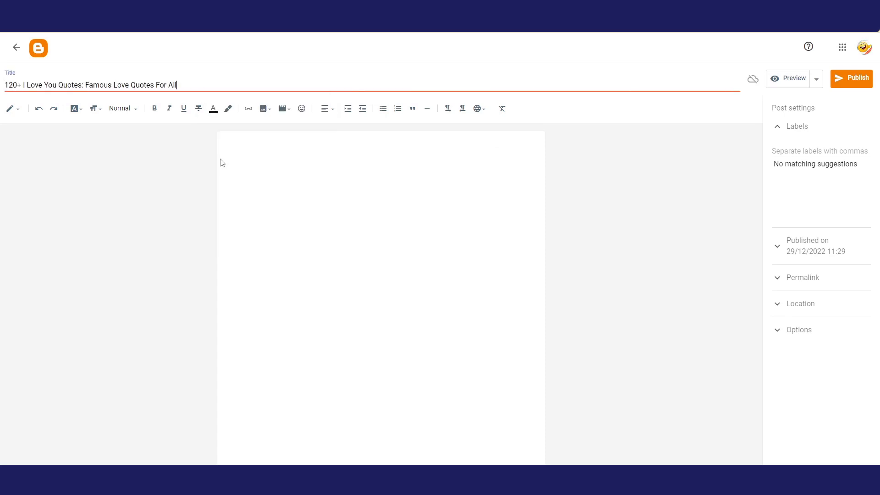
Change the post title's number to 111+, remove the words "Famous Love Quotes" and place the cursor in the post body
{"action": "left_click", "coordinate": [16, 86]}
{"action": "key", "text": "BackSpace"}
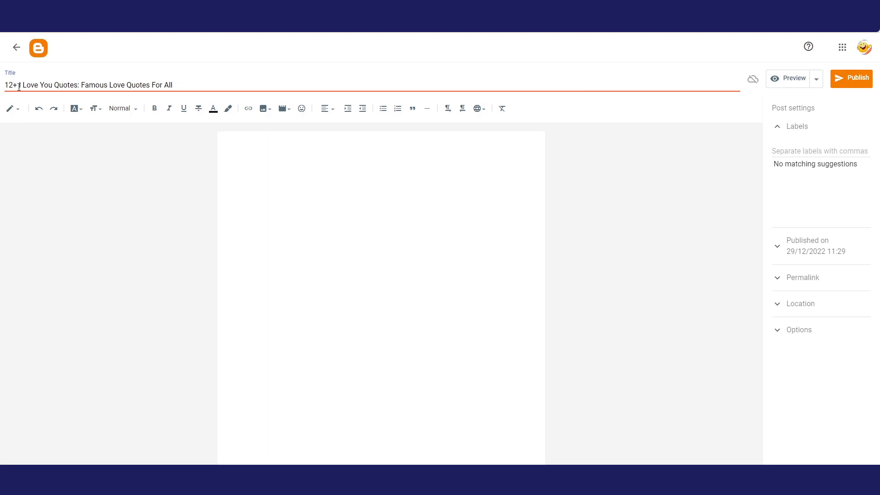
{"action": "key", "text": "BackSpace"}
{"action": "type", "text": "11"}
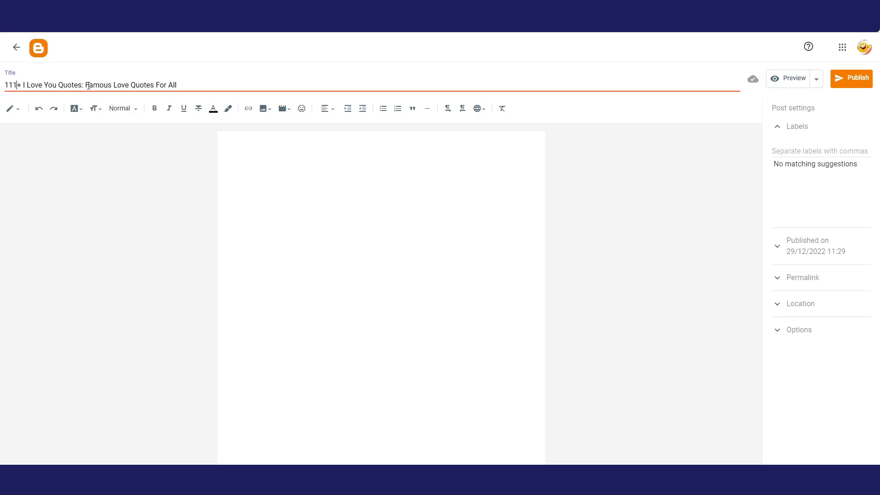
{"action": "left_click_drag", "start_coordinate": [88, 83], "coordinate": [153, 86]}
{"action": "key", "text": "BackSpace"}
{"action": "left_click", "coordinate": [258, 160]}
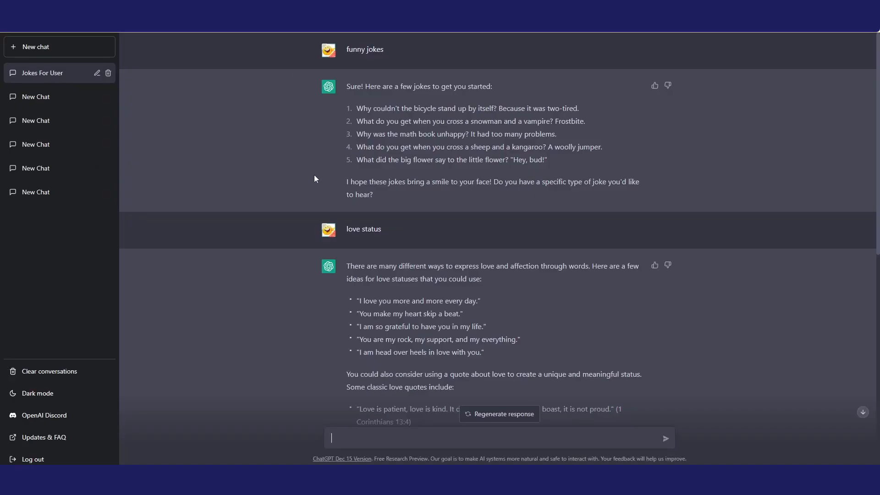
Copy the opening paragraph of ChatGPT's "what is love status" answer and paste it into the Blogger post body
{"action": "scroll", "coordinate": [412, 225], "scroll_direction": "down", "scroll_amount": 4}
{"action": "scroll", "coordinate": [398, 227], "scroll_direction": "up", "scroll_amount": 2}
{"action": "scroll", "coordinate": [401, 232], "scroll_direction": "down", "scroll_amount": 7}
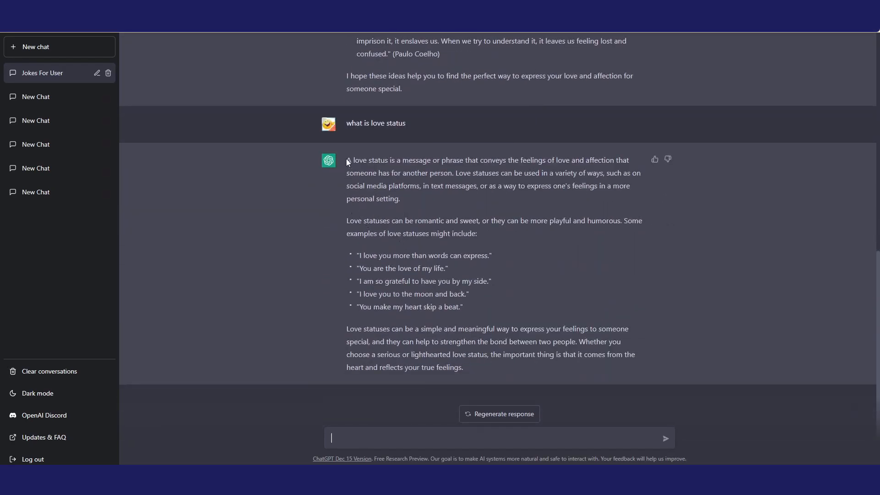
{"action": "left_click_drag", "start_coordinate": [344, 159], "coordinate": [460, 195]}
{"action": "right_click", "coordinate": [399, 184]}
{"action": "left_click", "coordinate": [452, 194]}
{"action": "left_click", "coordinate": [329, 7]}
{"action": "right_click", "coordinate": [278, 183]}
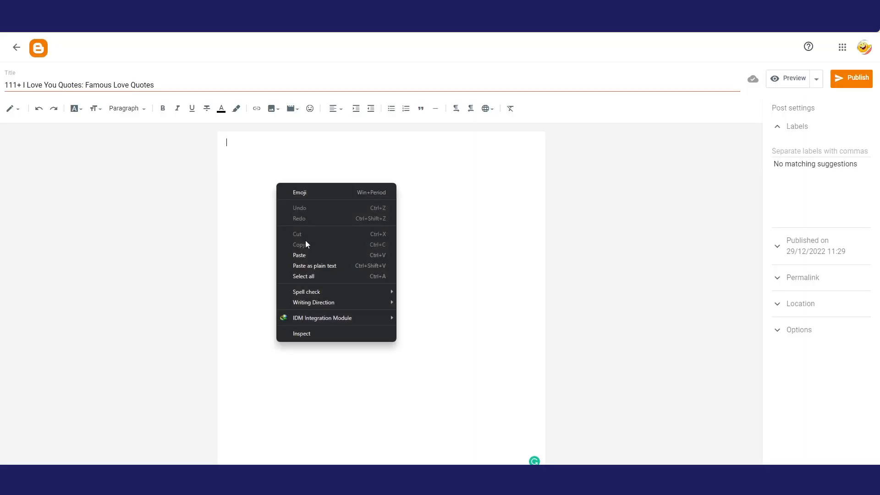
{"action": "left_click", "coordinate": [308, 260]}
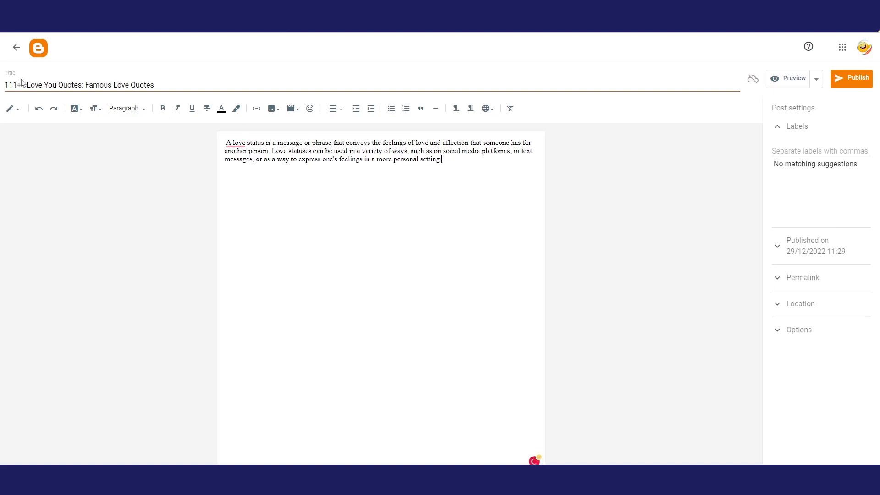
Keep the post editor in Compose view and start a new line below the pasted paragraph
{"action": "left_click", "coordinate": [12, 109]}
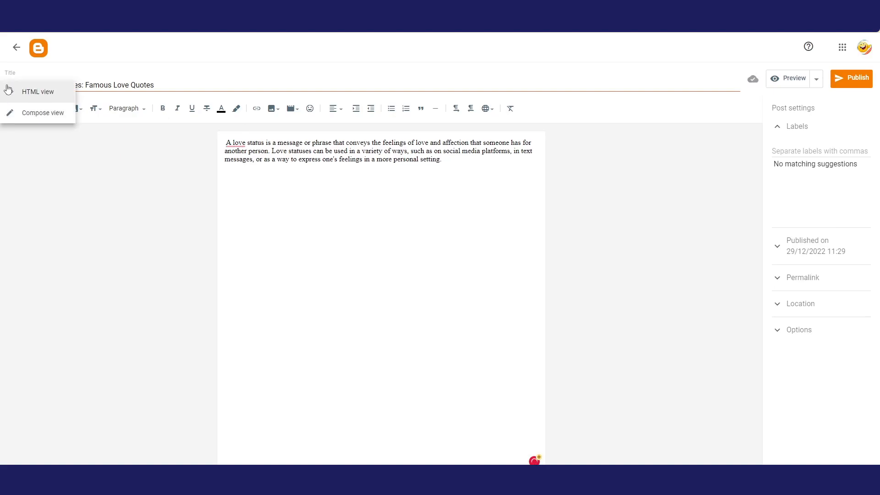
{"action": "left_click", "coordinate": [47, 112]}
{"action": "key", "text": "Return"}
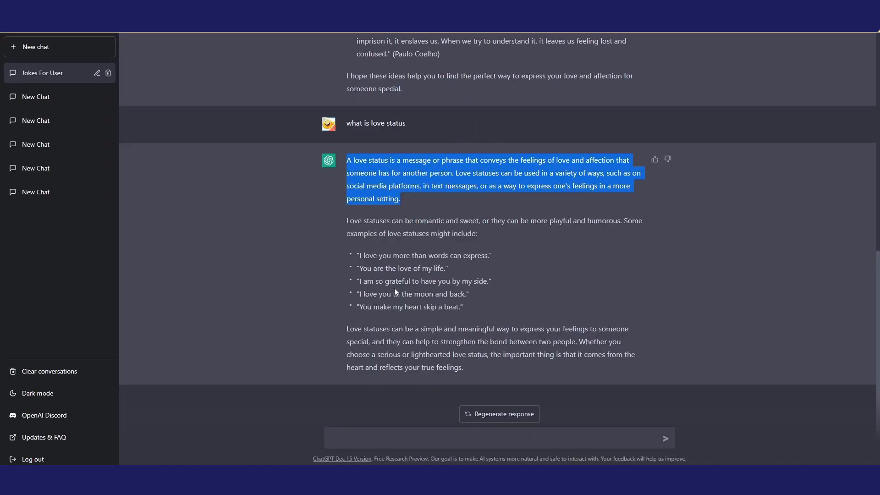
Copy the five bulleted statuses from ChatGPT's "love status" answer and paste them below the post's intro paragraph
{"action": "scroll", "coordinate": [394, 287], "scroll_direction": "up", "scroll_amount": 7}
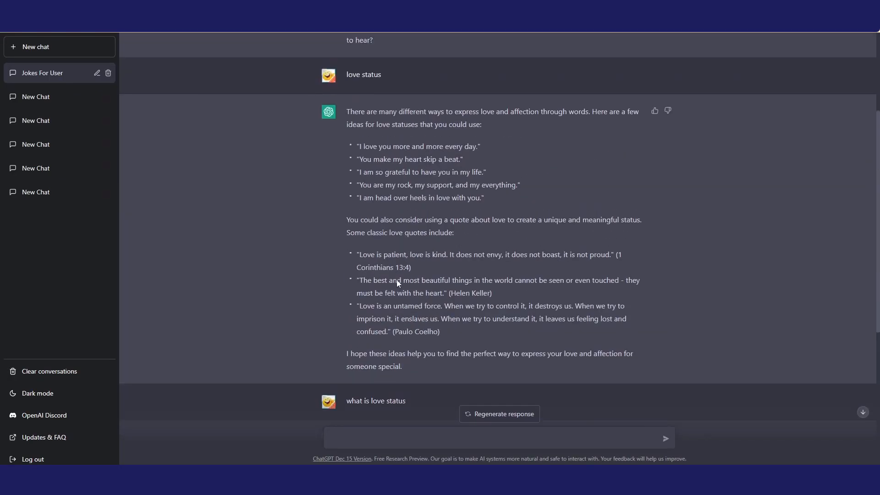
{"action": "left_click_drag", "start_coordinate": [345, 182], "coordinate": [531, 244]}
{"action": "right_click", "coordinate": [416, 218]}
{"action": "left_click", "coordinate": [460, 229]}
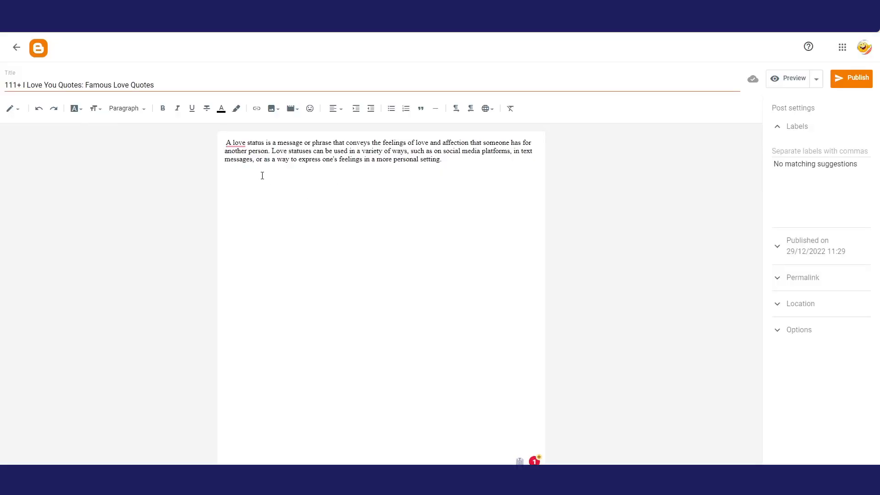
{"action": "right_click", "coordinate": [262, 175]}
{"action": "left_click", "coordinate": [299, 248]}
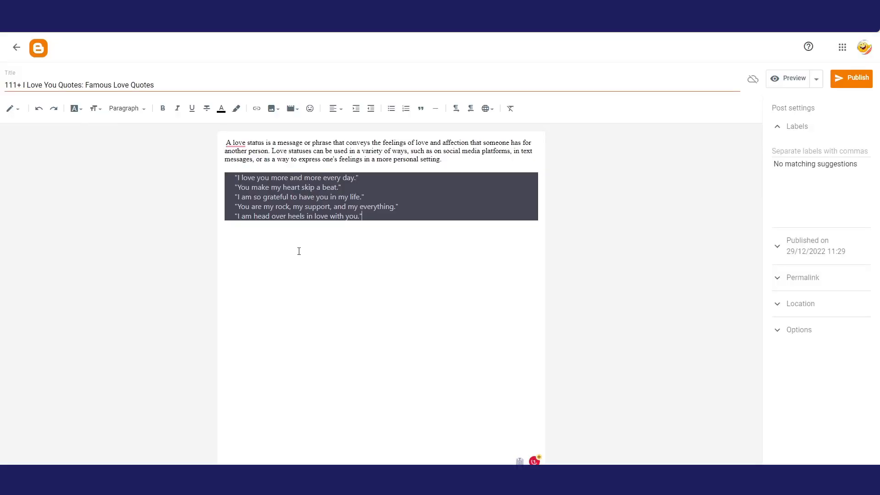
Select the five pasted statuses in the post, and create and open a new text document on the desktop
{"action": "left_click", "coordinate": [374, 221]}
{"action": "left_click_drag", "start_coordinate": [234, 177], "coordinate": [486, 236]}
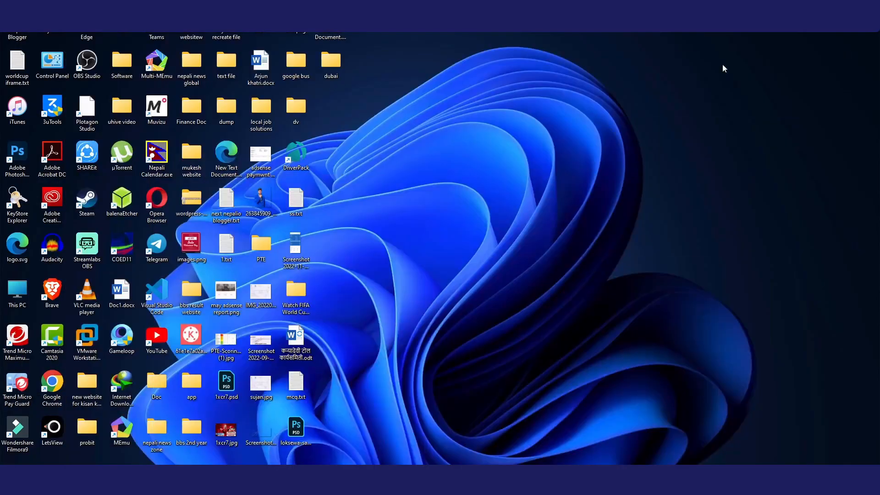
{"action": "right_click", "coordinate": [520, 107]}
{"action": "mouse_move", "coordinate": [569, 166]}
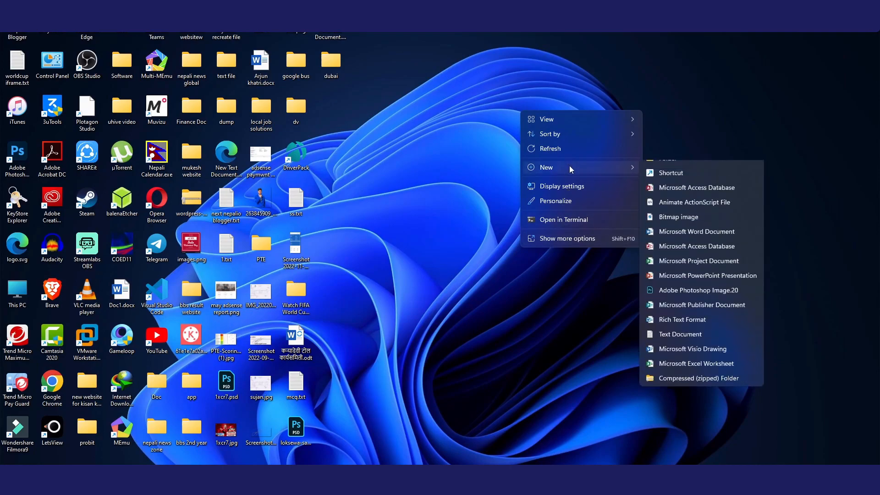
{"action": "left_click", "coordinate": [671, 344]}
{"action": "key", "text": "Return"}
{"action": "double_click", "coordinate": [335, 117]}
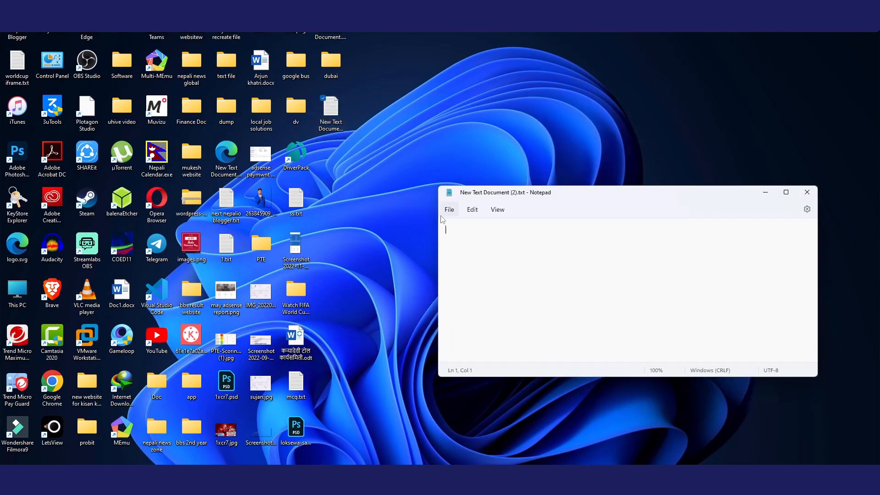
Paste the five statuses into the empty Notepad document to strip their formatting, and cut all the text
{"action": "right_click", "coordinate": [483, 236]}
{"action": "left_click", "coordinate": [504, 302]}
{"action": "left_click_drag", "start_coordinate": [586, 266], "coordinate": [412, 211]}
{"action": "right_click", "coordinate": [484, 252]}
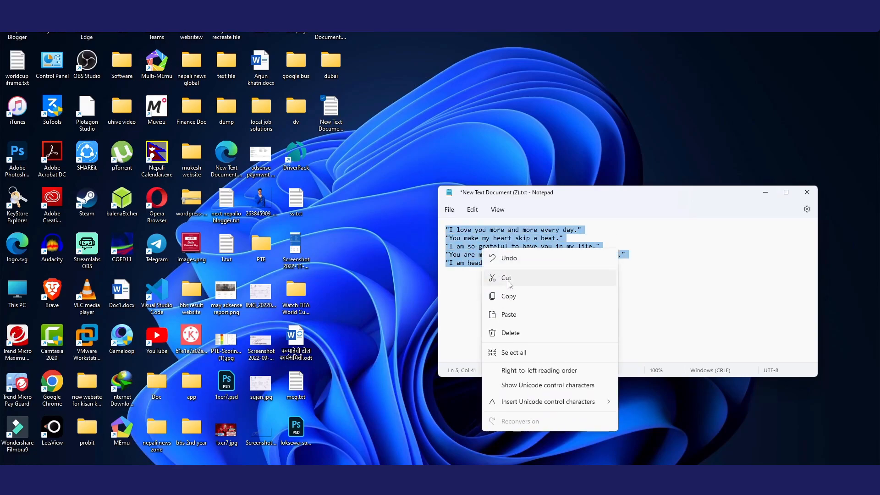
{"action": "left_click", "coordinate": [506, 277]}
Return to the Blogger post and try to delete the dark-background statuses from its body
{"action": "left_click", "coordinate": [586, 431]}
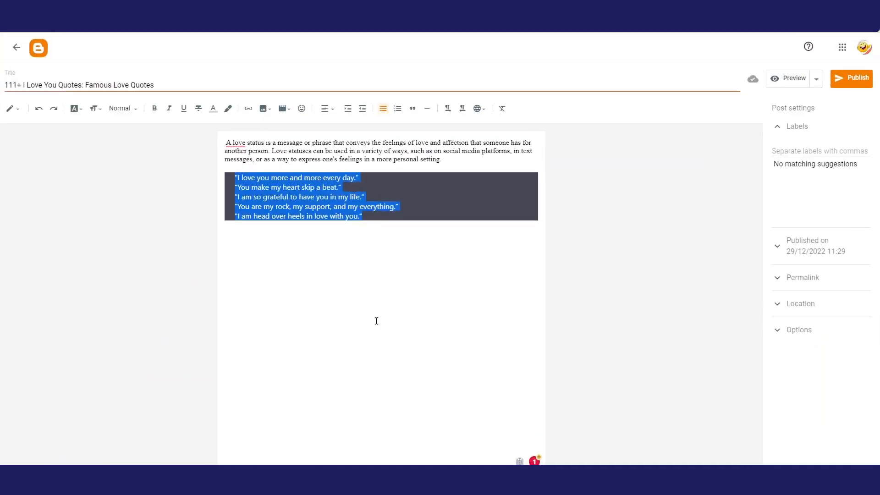
{"action": "left_click", "coordinate": [287, 240]}
{"action": "left_click_drag", "start_coordinate": [258, 218], "coordinate": [213, 177]}
{"action": "key", "text": "BackSpace"}
{"action": "key", "text": "Return"}
{"action": "left_click_drag", "start_coordinate": [256, 197], "coordinate": [200, 209]}
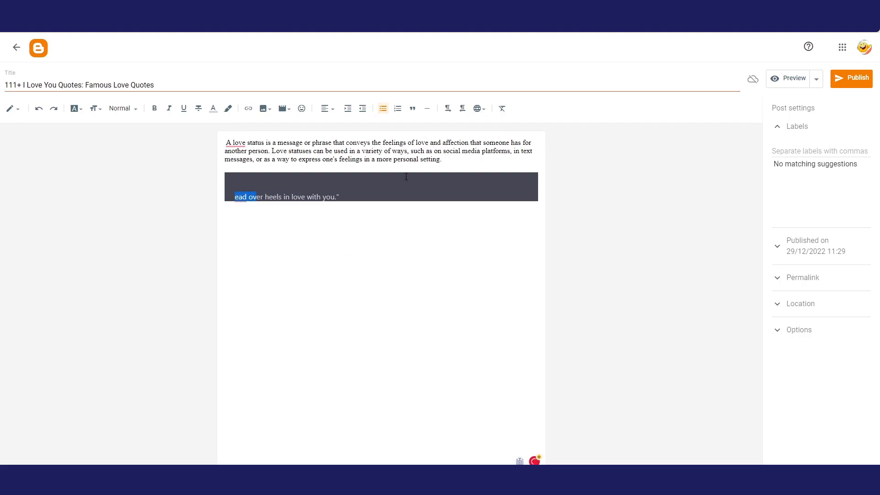
Add five blank lines after the intro paragraph and paste the unformatted love statuses there
{"action": "left_click", "coordinate": [449, 164]}
{"action": "key", "text": "Return"}
{"action": "key", "text": "Return"}
{"action": "key", "text": "Return"}
{"action": "key", "text": "Return"}
{"action": "key", "text": "Return"}
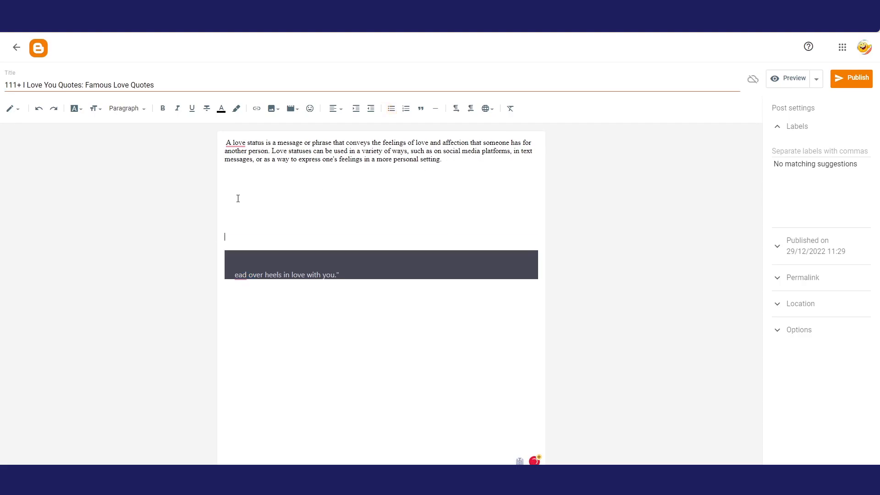
{"action": "right_click", "coordinate": [238, 199]}
{"action": "left_click", "coordinate": [275, 268]}
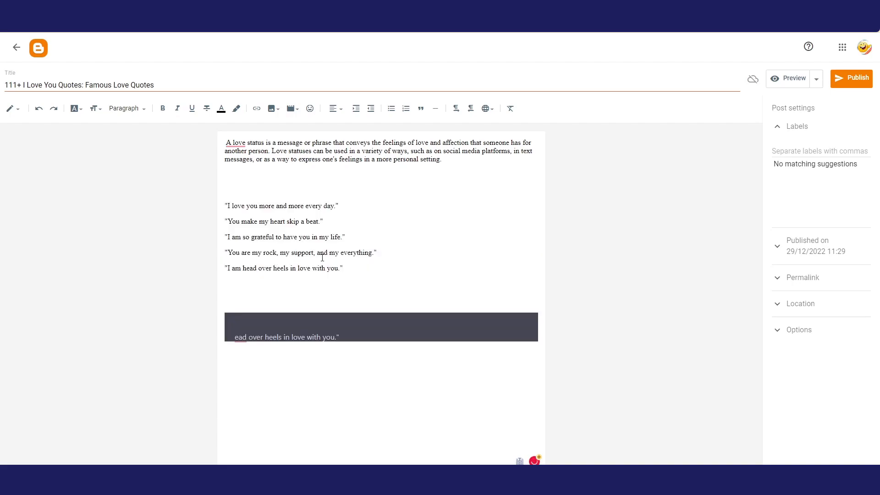
Publish the post to the love status blog and view its public page to check the title and text
{"action": "left_click", "coordinate": [851, 80]}
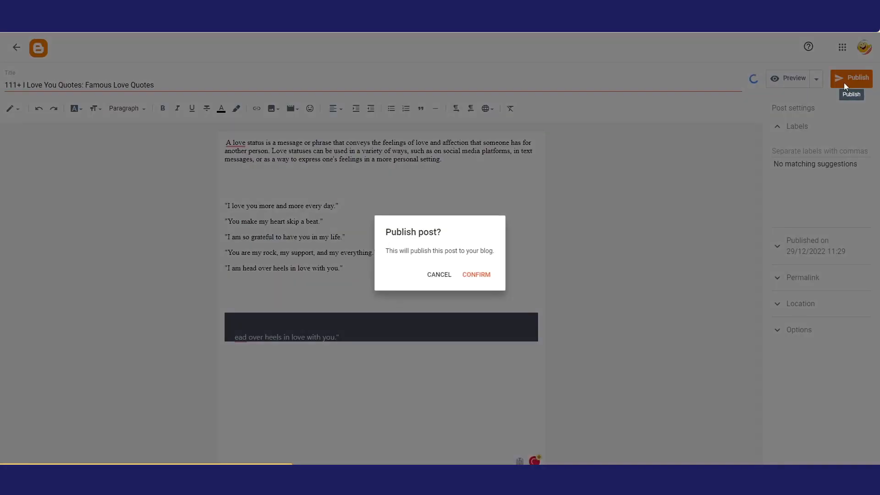
{"action": "left_click", "coordinate": [486, 278]}
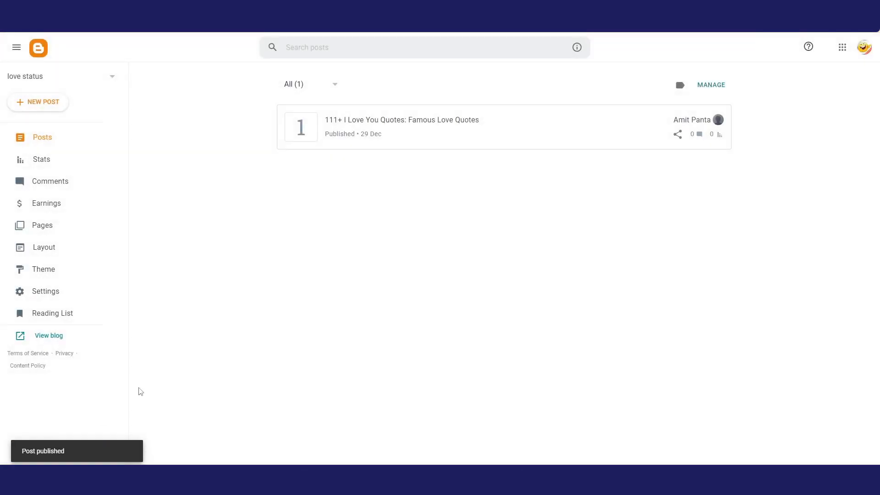
{"action": "left_click", "coordinate": [697, 120]}
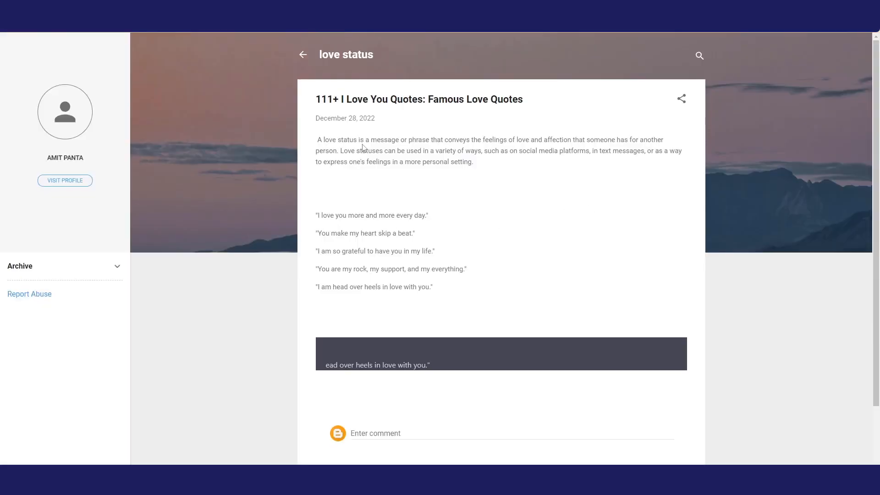
{"action": "left_click_drag", "start_coordinate": [322, 97], "coordinate": [480, 311]}
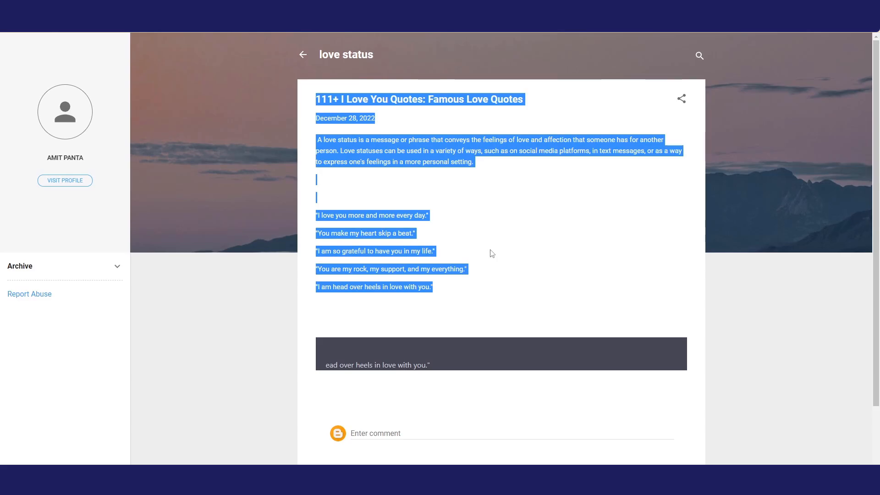
{"action": "left_click", "coordinate": [457, 257]}
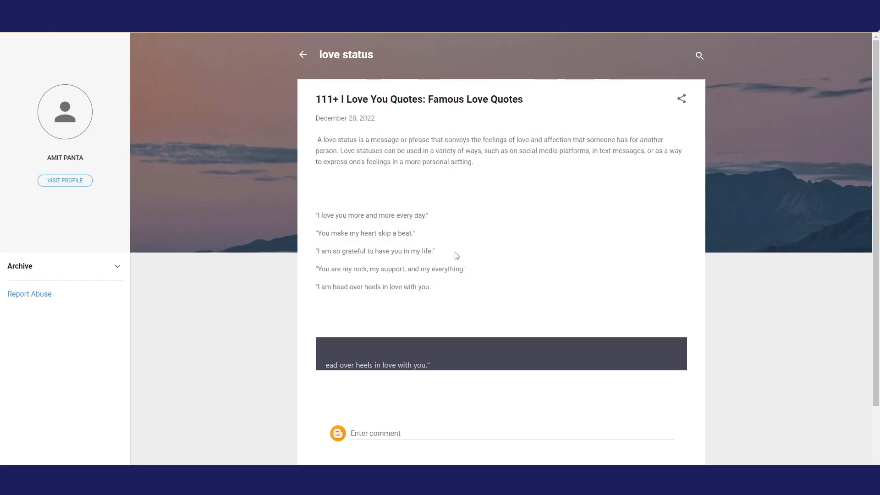
Look over the blog's post list, its public home page and the ChatGPT love status conversation
{"action": "left_click", "coordinate": [220, 7]}
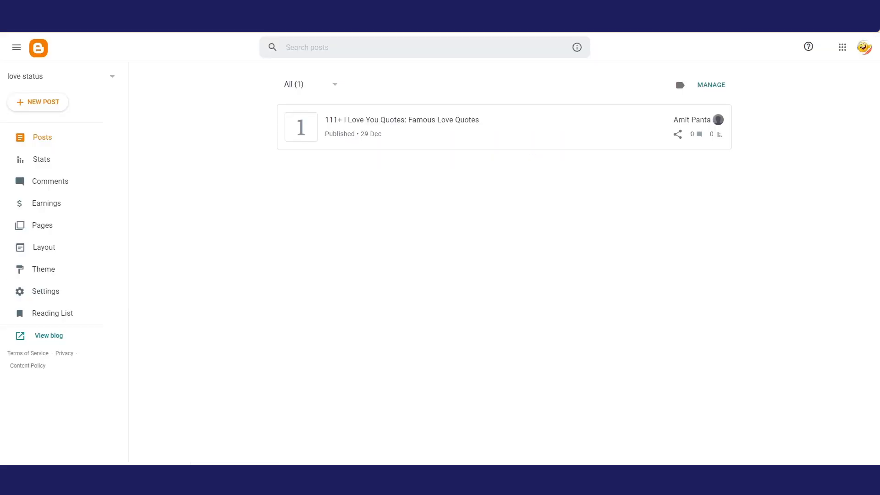
{"action": "left_click", "coordinate": [321, 7]}
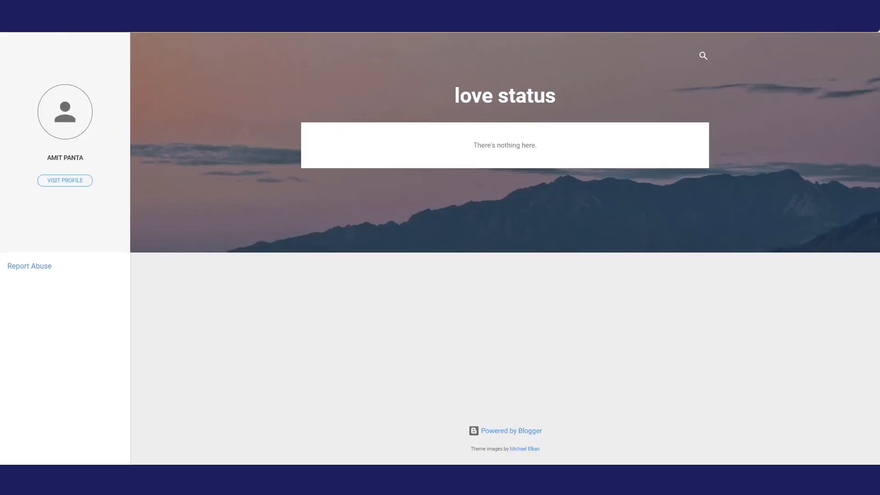
{"action": "left_click", "coordinate": [216, 8]}
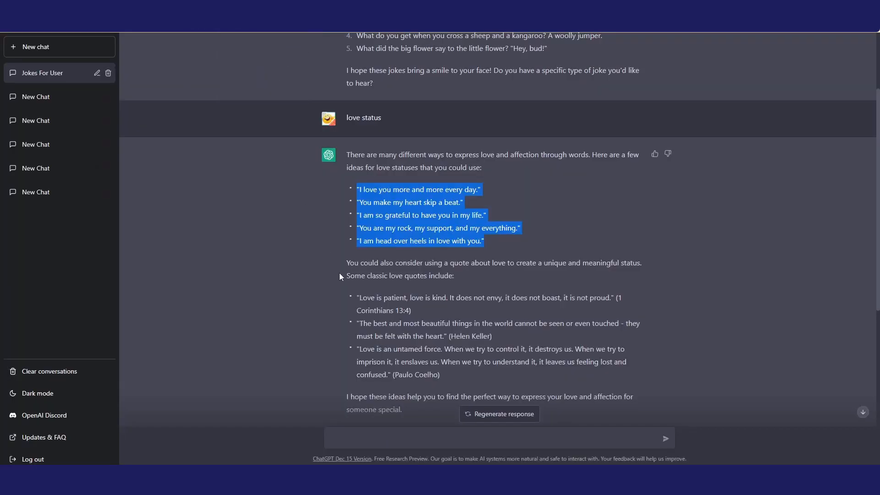
{"action": "scroll", "coordinate": [343, 273], "scroll_direction": "down", "scroll_amount": 1}
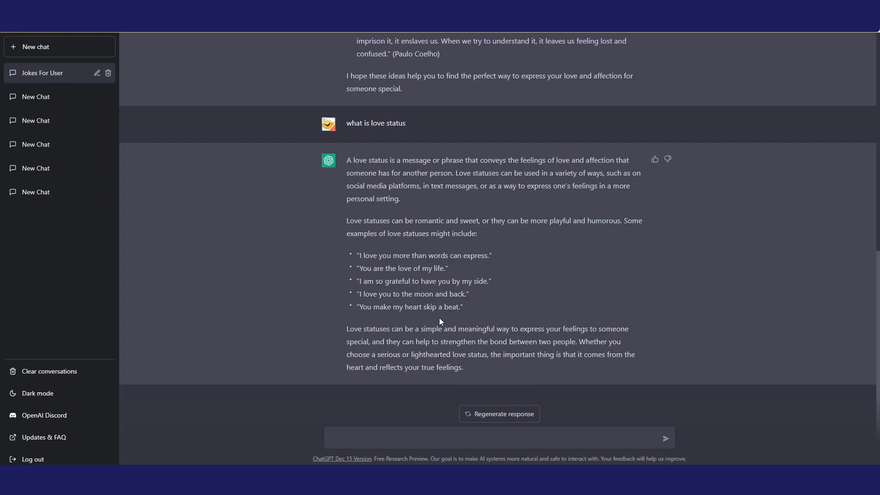
{"action": "left_click", "coordinate": [607, 481]}
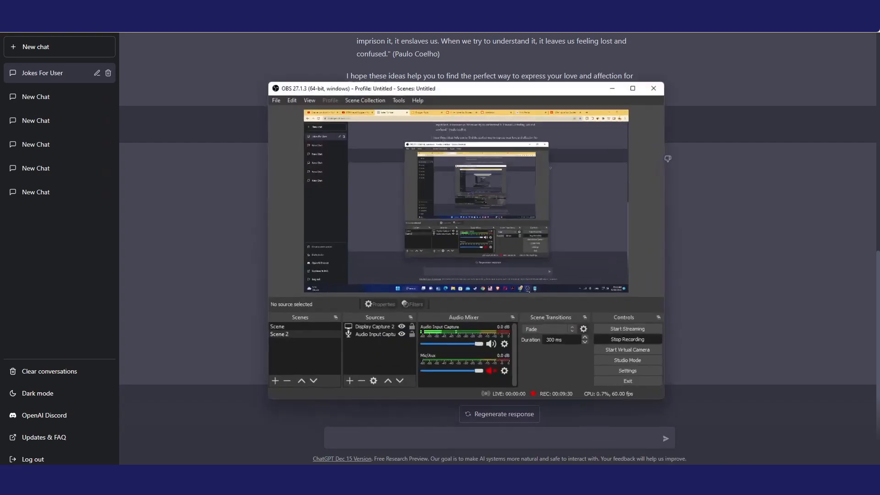
{"action": "left_click", "coordinate": [607, 481]}
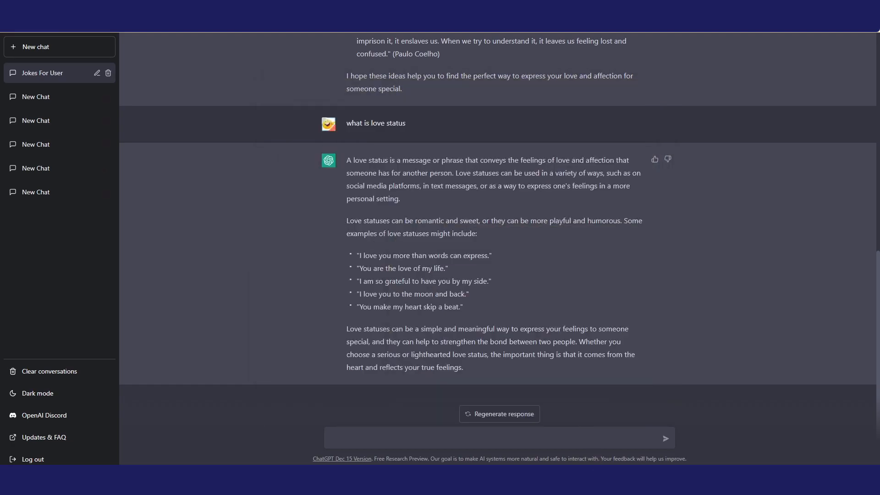
Open the published love quotes post in the Blogger editor and return to the post list without editing it
{"action": "left_click", "coordinate": [294, 7]}
{"action": "left_click", "coordinate": [412, 132]}
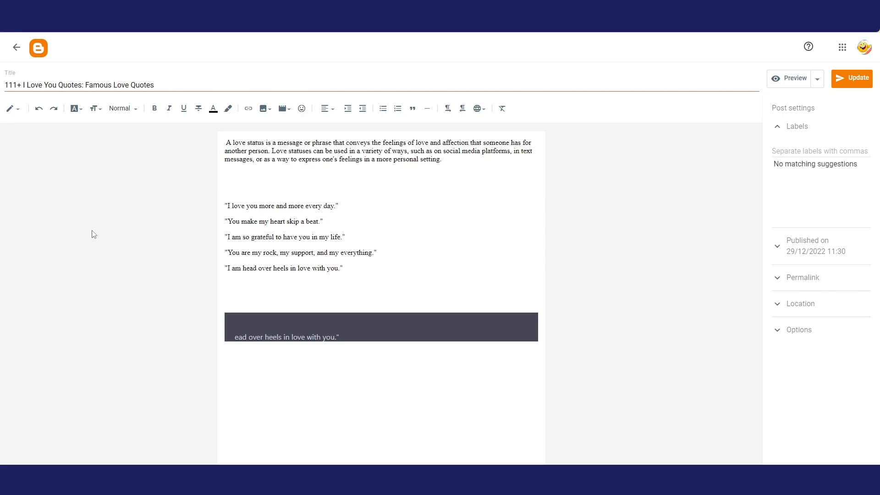
{"action": "left_click", "coordinate": [16, 49]}
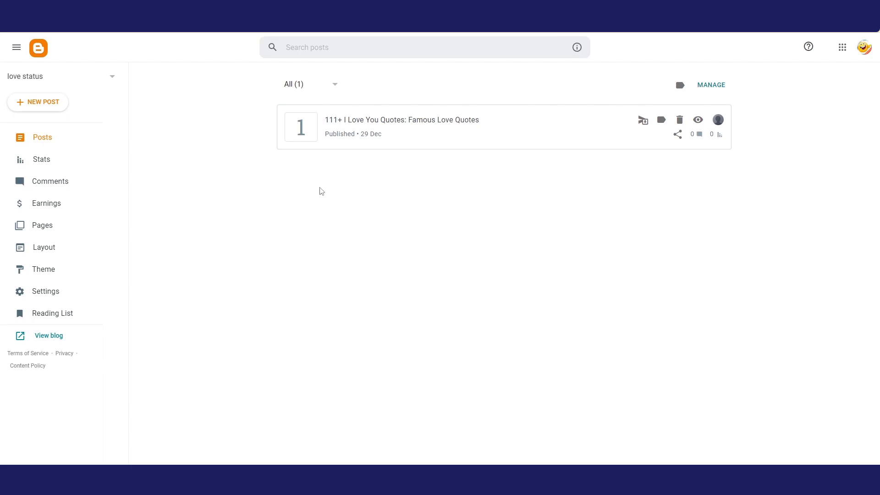
View the blog and compare the published love quotes post with ChatGPT's love status and joke answers
{"action": "left_click", "coordinate": [73, 335]}
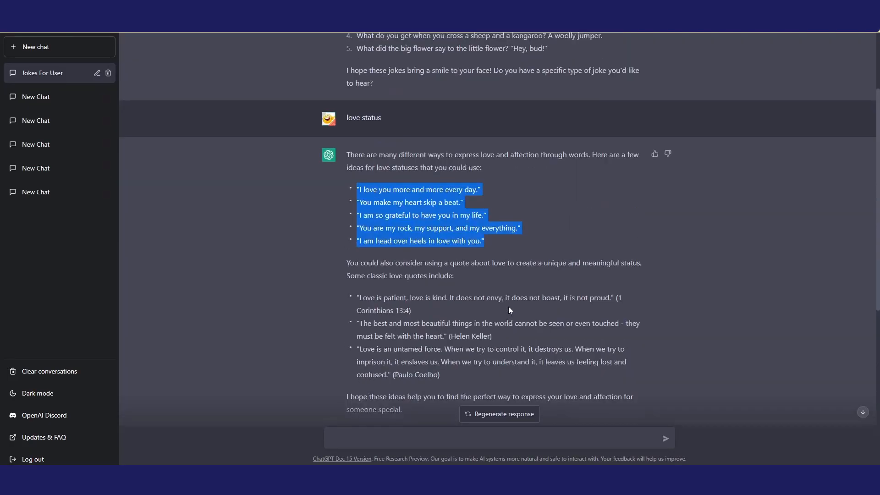
{"action": "scroll", "coordinate": [507, 305], "scroll_direction": "up", "scroll_amount": 2}
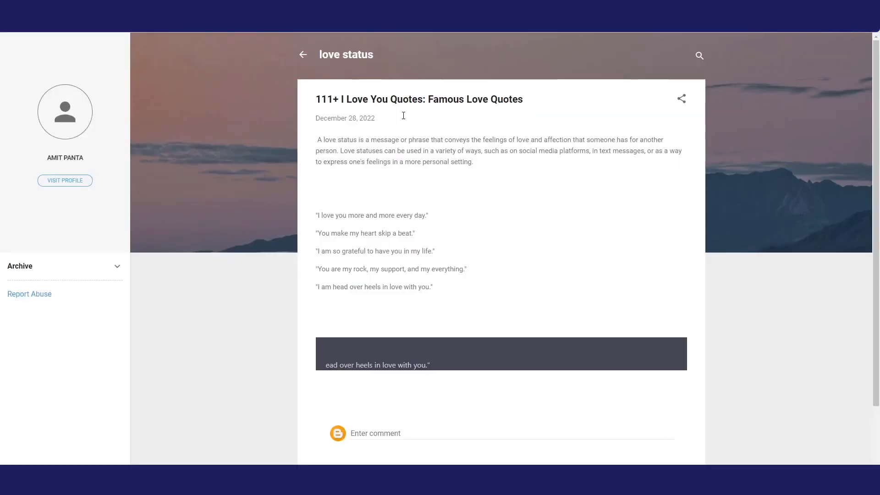
{"action": "scroll", "coordinate": [451, 288], "scroll_direction": "down", "scroll_amount": 2}
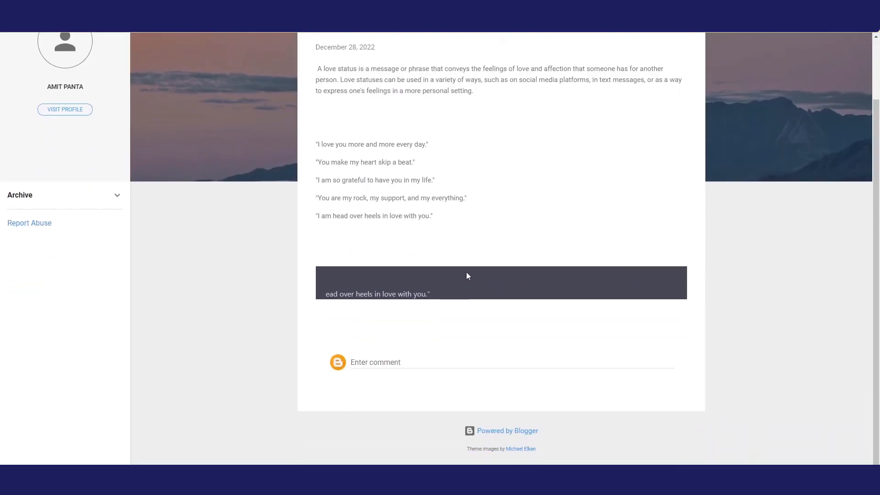
{"action": "scroll", "coordinate": [466, 271], "scroll_direction": "up", "scroll_amount": 2}
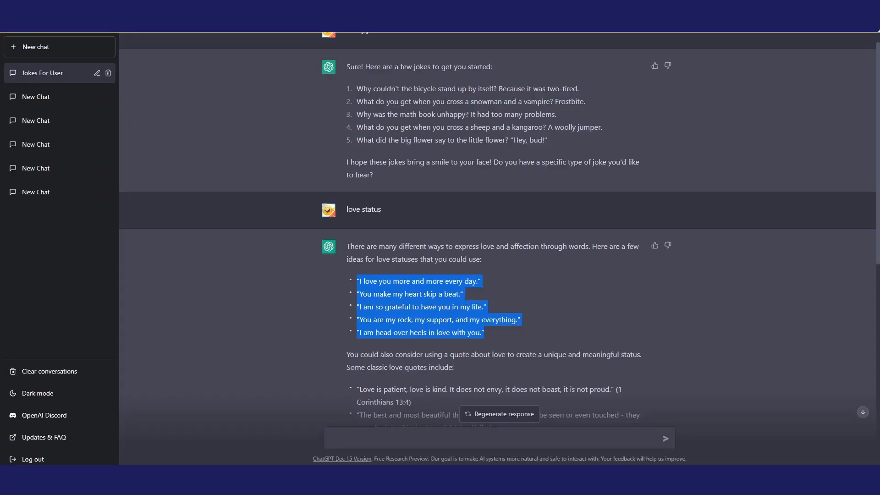
{"action": "scroll", "coordinate": [284, 199], "scroll_direction": "up", "scroll_amount": 1}
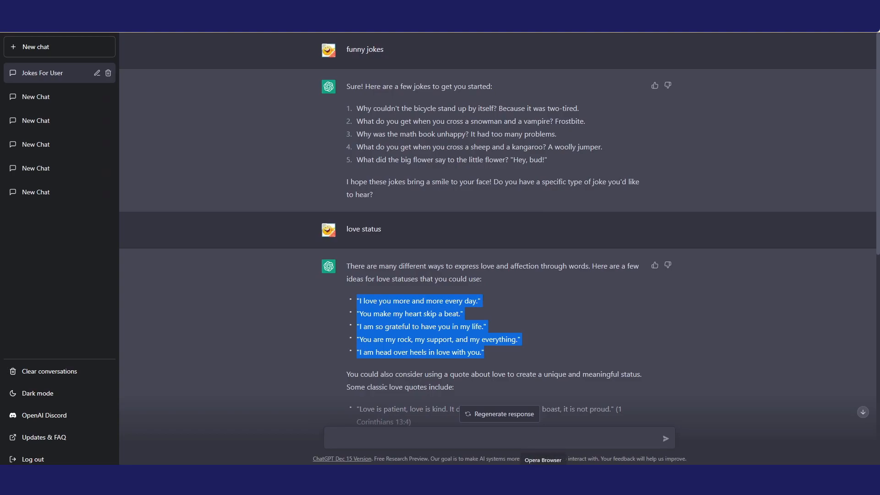
Switch to the Opera browser and view the Payments info page of the Google AdSense account
{"action": "left_click", "coordinate": [542, 483]}
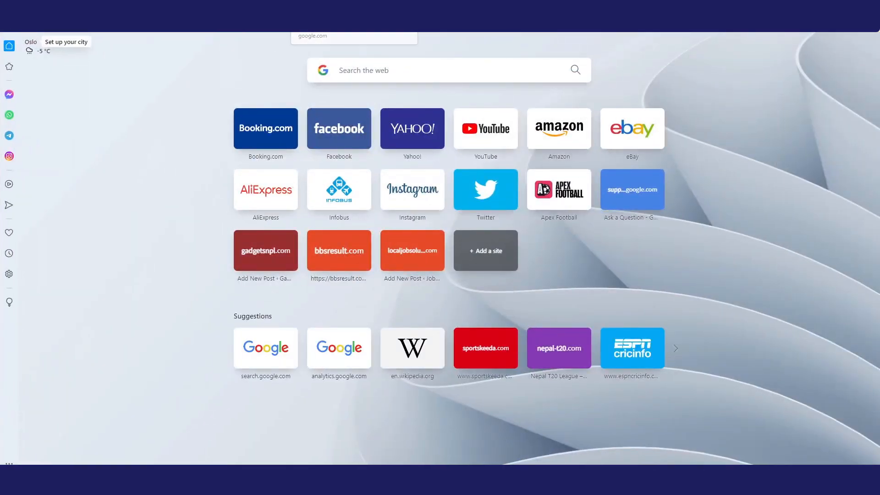
{"action": "left_click", "coordinate": [325, 8]}
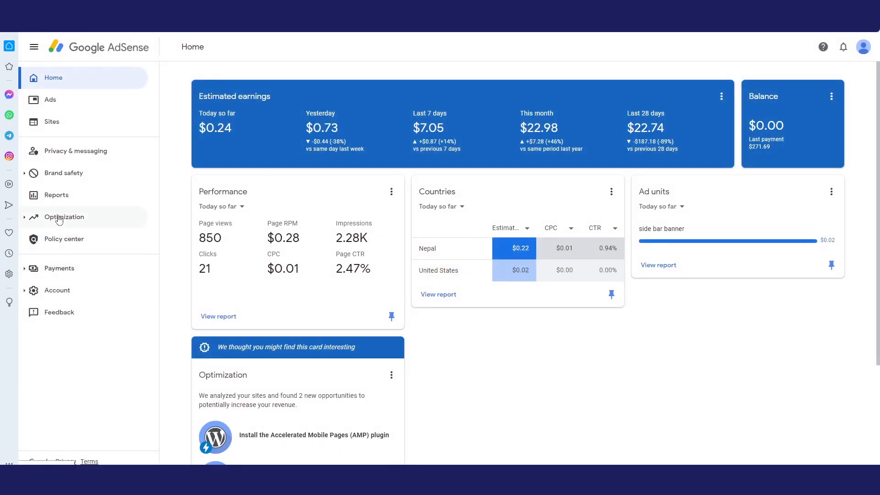
{"action": "left_click", "coordinate": [82, 271]}
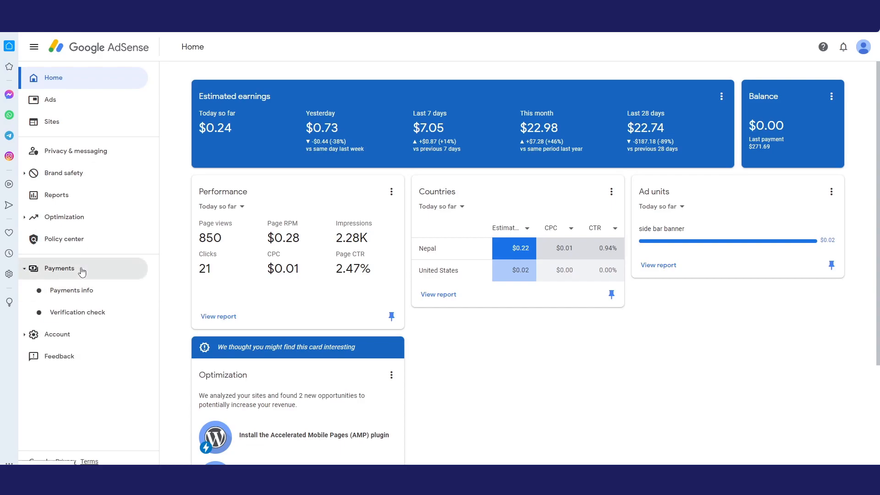
{"action": "left_click", "coordinate": [76, 297]}
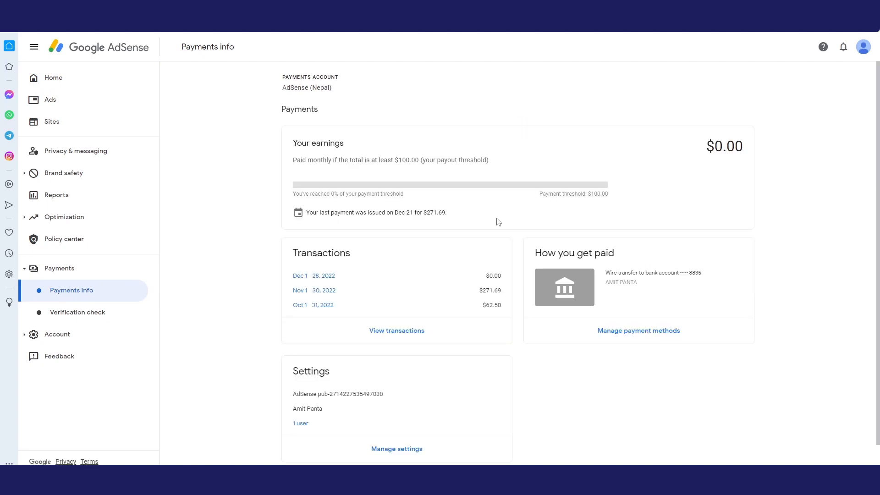
Search the web for the last AdSense payment amount, $271.69, and check its value in Nepalese rupees
{"action": "left_click_drag", "start_coordinate": [450, 214], "coordinate": [324, 214]}
{"action": "left_click", "coordinate": [454, 212]}
{"action": "left_click_drag", "start_coordinate": [456, 214], "coordinate": [424, 214]}
{"action": "right_click", "coordinate": [426, 213]}
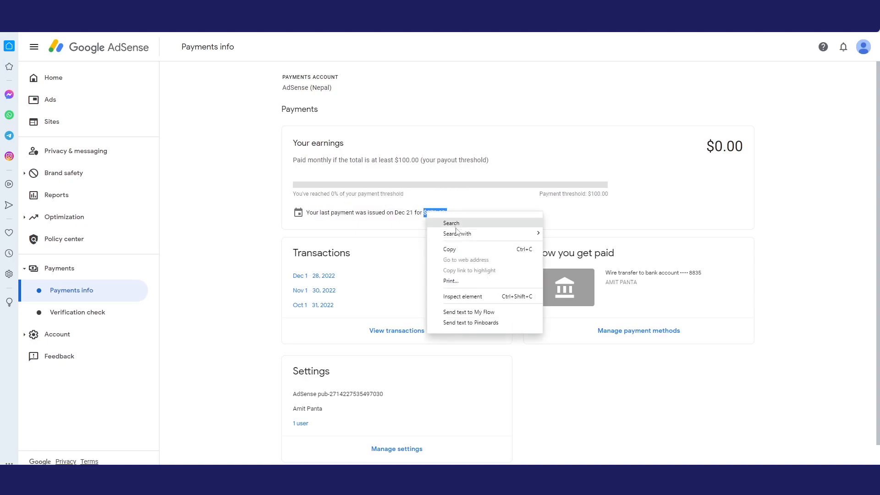
{"action": "left_click", "coordinate": [452, 223]}
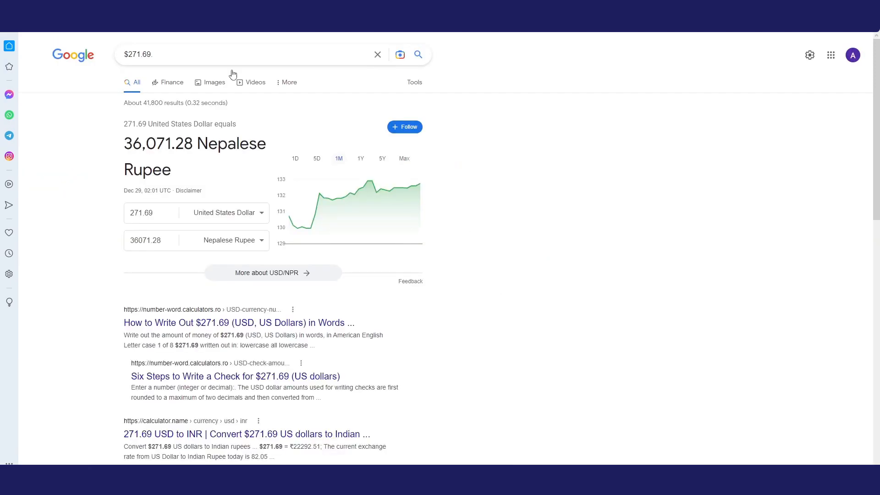
{"action": "left_click_drag", "start_coordinate": [125, 144], "coordinate": [198, 144]}
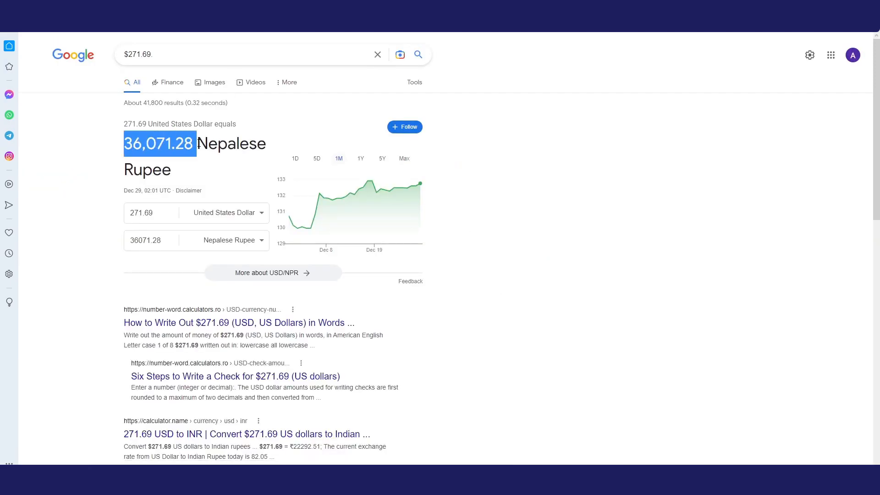
{"action": "left_click", "coordinate": [73, 149]}
Return to the AdSense payments page and highlight the issue date of the last payment
{"action": "left_click", "coordinate": [329, 8]}
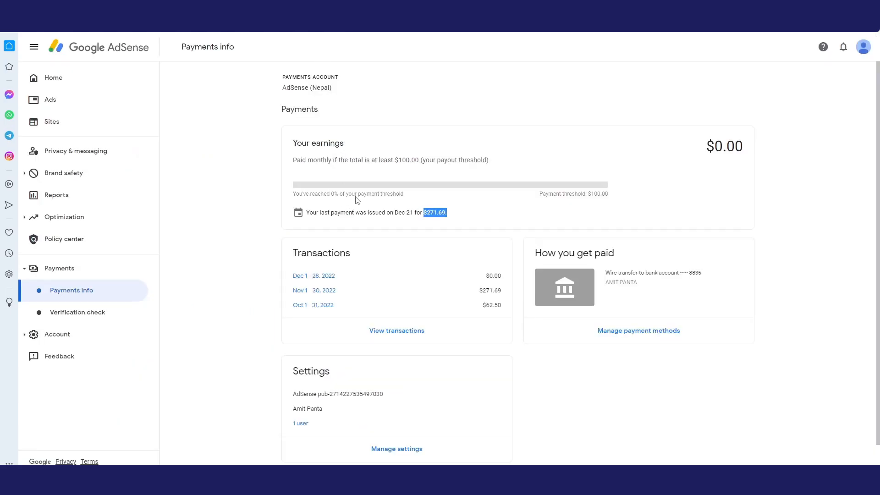
{"action": "left_click_drag", "start_coordinate": [394, 212], "coordinate": [419, 212]}
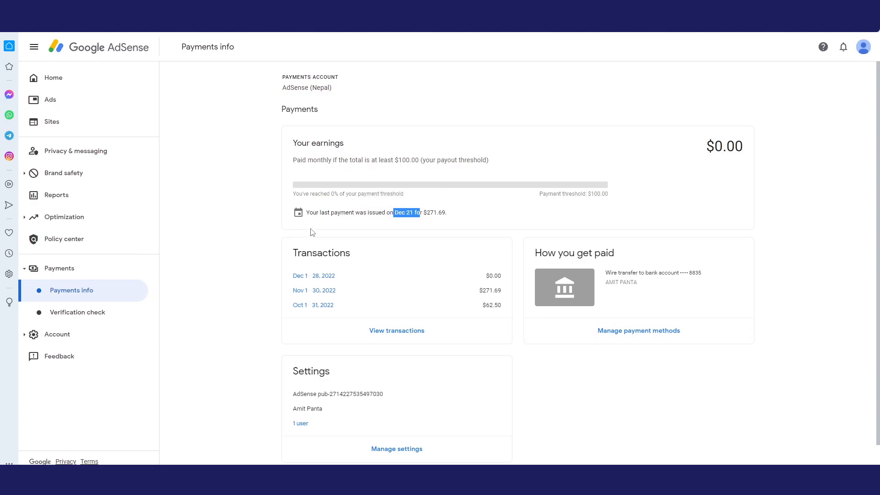
{"action": "left_click", "coordinate": [236, 203]}
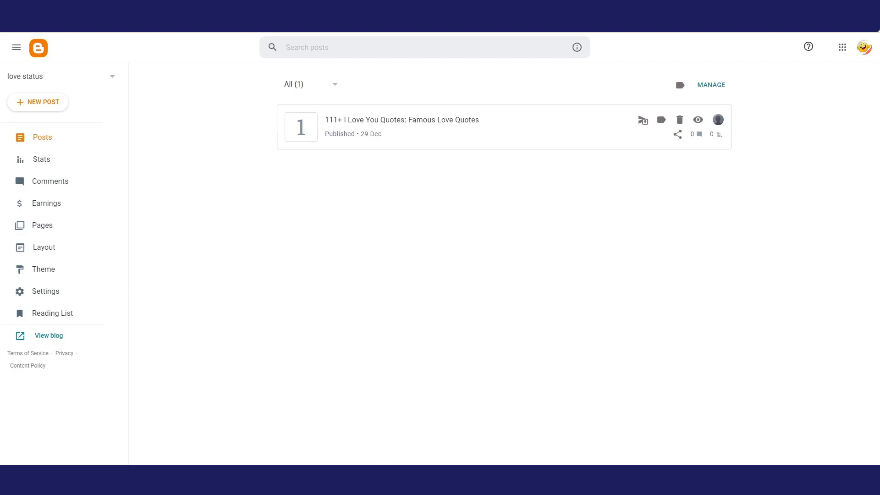
Open the published love quotes post in the Blogger editor and review its title and quotes alongside the ChatGPT conversation
{"action": "left_click", "coordinate": [448, 136]}
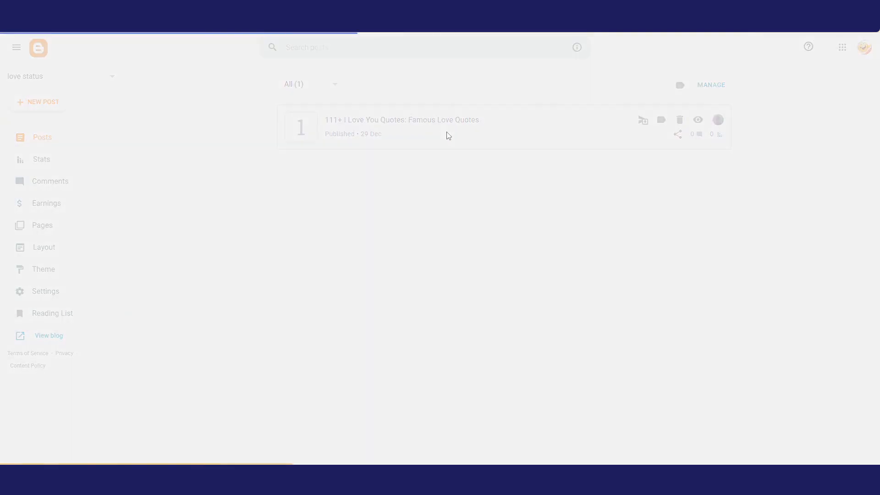
{"action": "left_click", "coordinate": [12, 85]}
{"action": "left_click_drag", "start_coordinate": [12, 86], "coordinate": [154, 86]}
{"action": "left_click", "coordinate": [188, 83]}
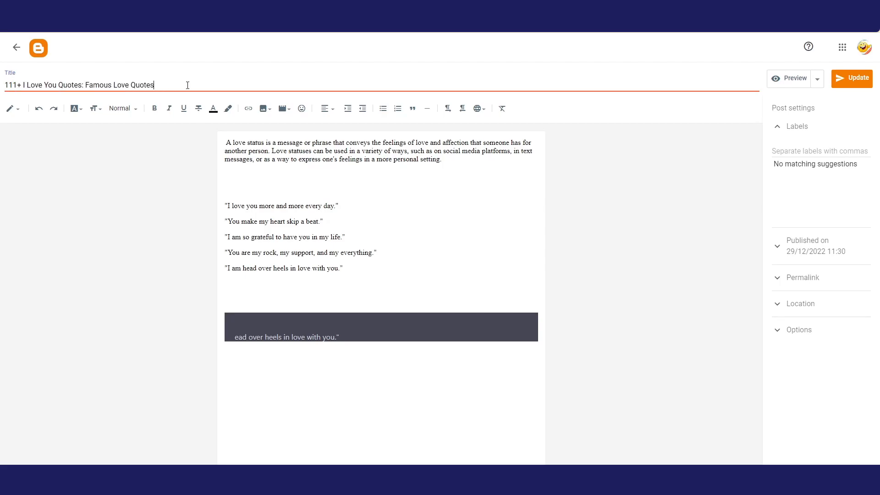
{"action": "left_click", "coordinate": [229, 174]}
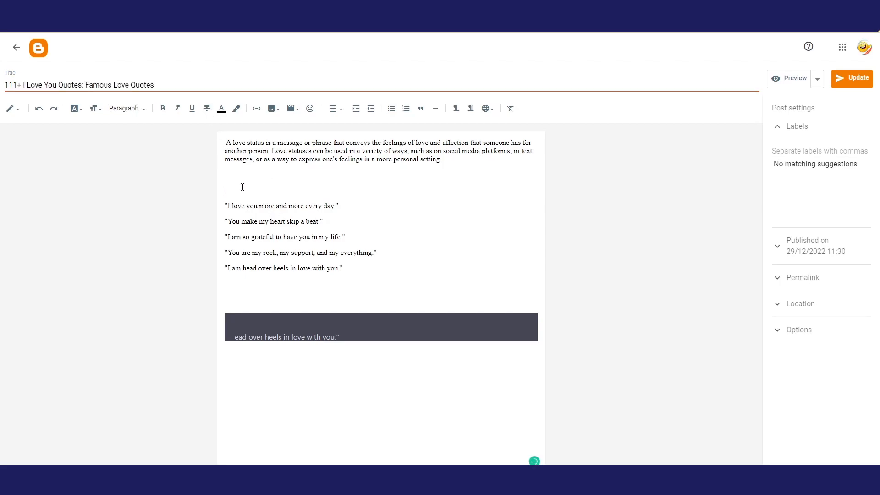
{"action": "left_click_drag", "start_coordinate": [352, 271], "coordinate": [224, 235]}
{"action": "right_click", "coordinate": [232, 236]}
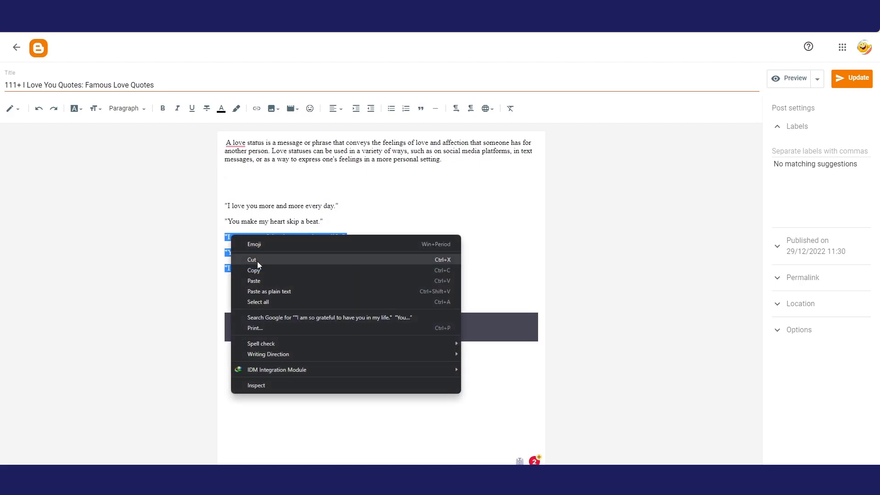
{"action": "left_click", "coordinate": [228, 204]}
{"action": "mouse_move", "coordinate": [228, 205]}
{"action": "left_mouse_down"}
{"action": "mouse_move", "coordinate": [338, 206]}
{"action": "mouse_move", "coordinate": [224, 206]}
{"action": "left_mouse_up"}
{"action": "left_click", "coordinate": [340, 206]}
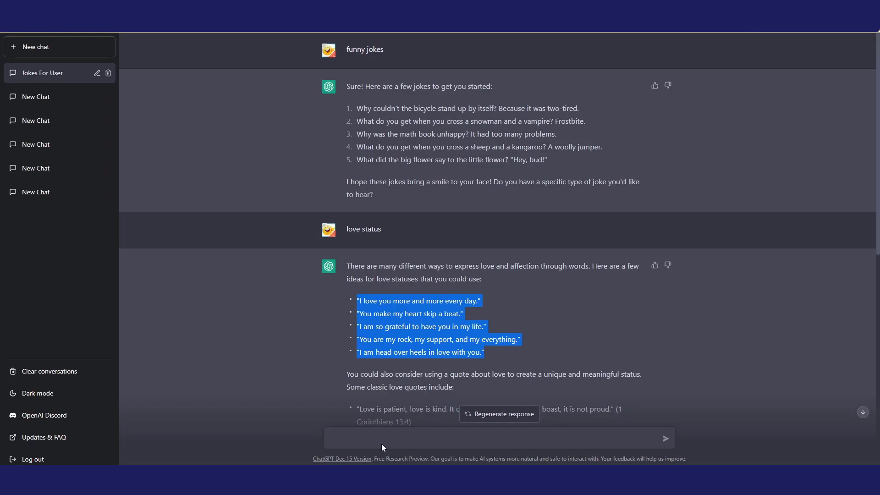
{"action": "left_click", "coordinate": [382, 441]}
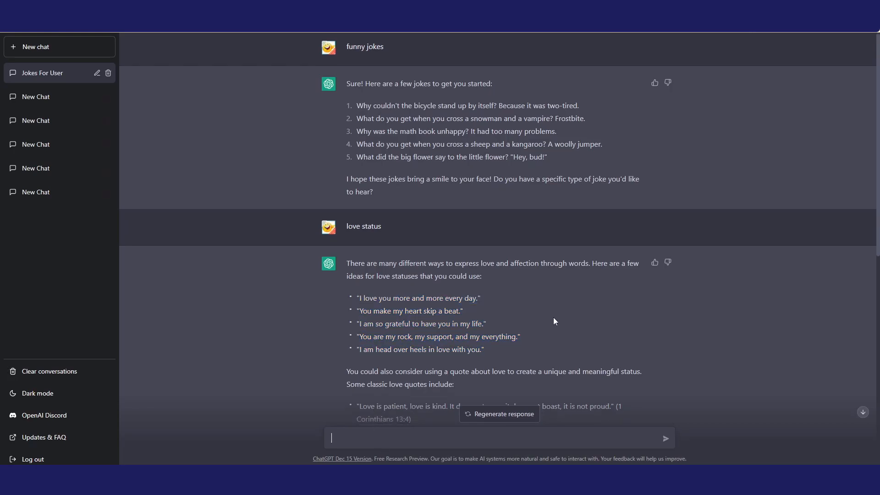
{"action": "scroll", "coordinate": [549, 321], "scroll_direction": "down", "scroll_amount": 10}
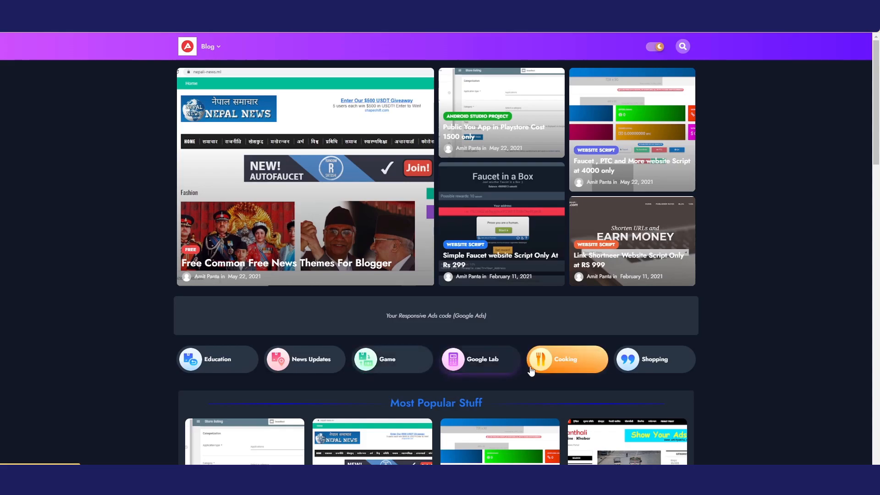
Look over the sample Blogger website's home page from header to footer, toggling its dark mode off and on
{"action": "scroll", "coordinate": [646, 347], "scroll_direction": "down", "scroll_amount": 5}
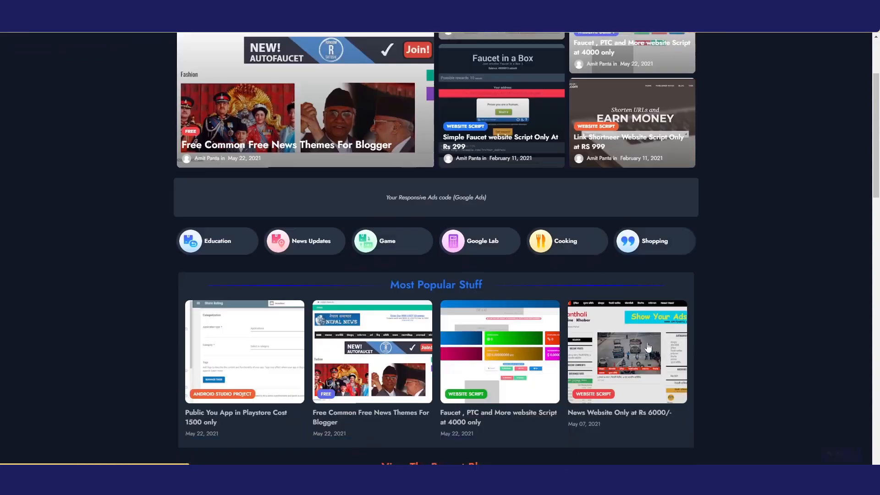
{"action": "scroll", "coordinate": [630, 320], "scroll_direction": "up", "scroll_amount": 5}
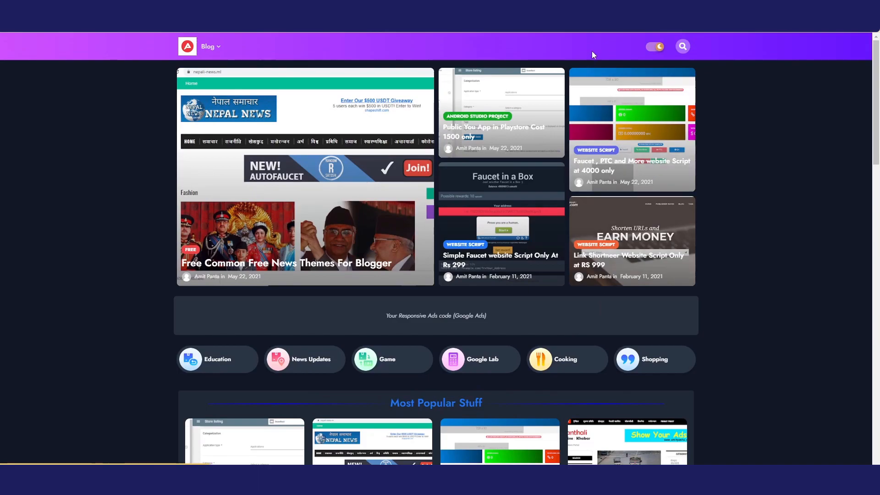
{"action": "left_click", "coordinate": [655, 46]}
{"action": "left_click", "coordinate": [655, 47]}
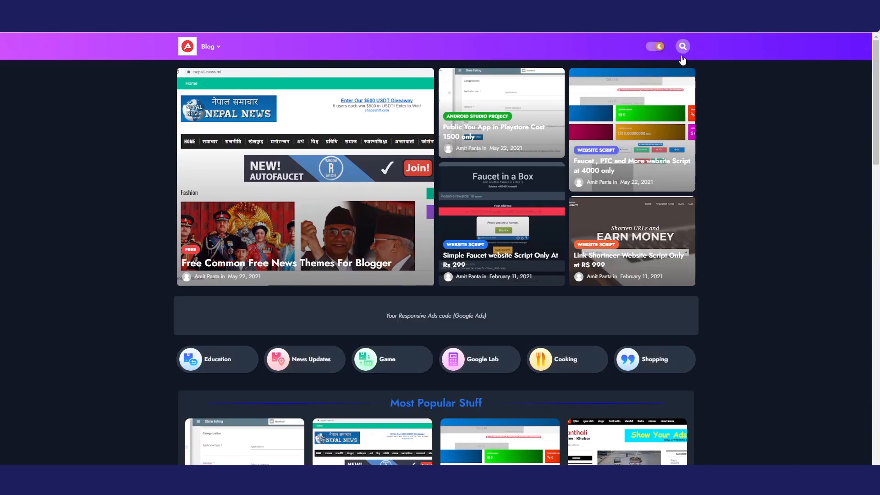
{"action": "scroll", "coordinate": [406, 247], "scroll_direction": "down", "scroll_amount": 15}
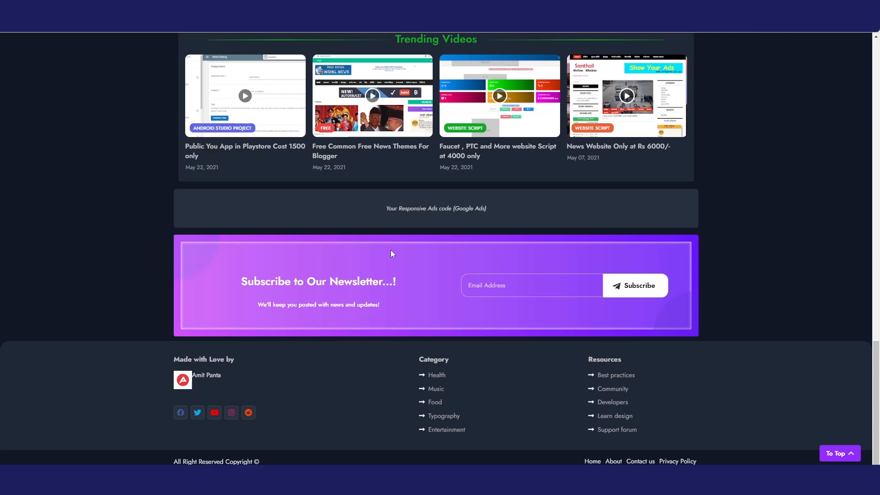
{"action": "scroll", "coordinate": [627, 275], "scroll_direction": "up", "scroll_amount": 6}
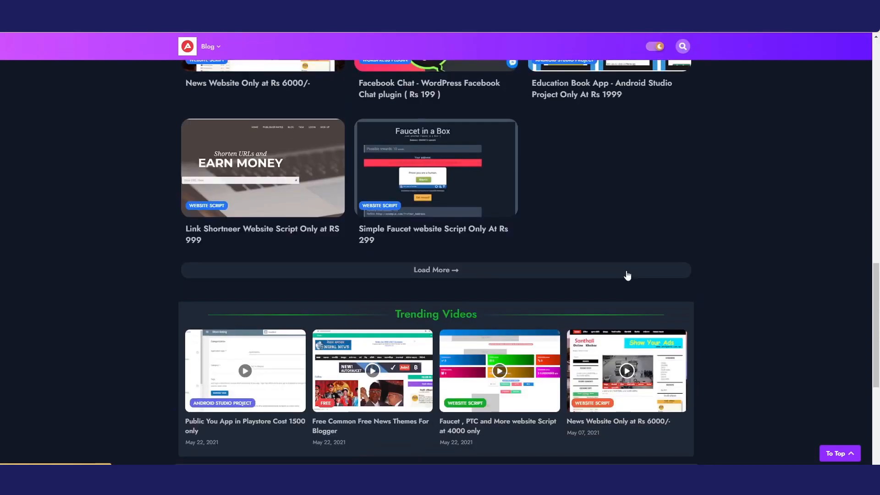
{"action": "scroll", "coordinate": [627, 275], "scroll_direction": "up", "scroll_amount": 5}
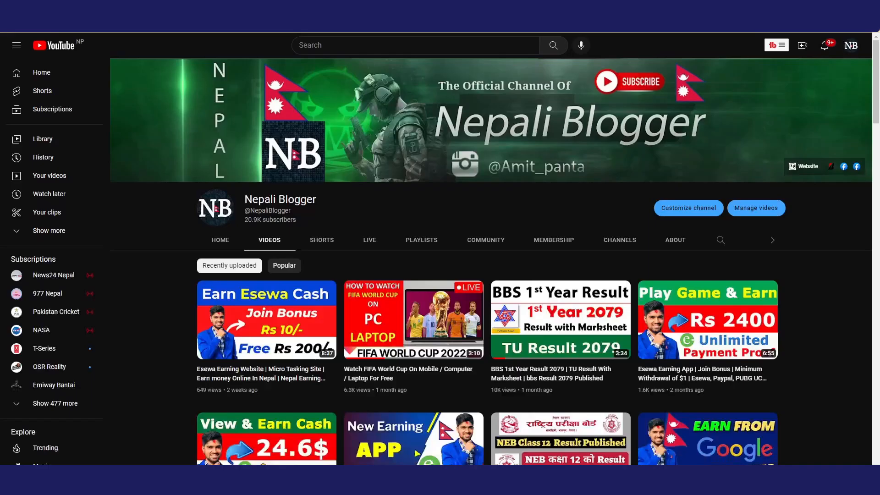
Open the Facebook profile linked on the Nepali Blogger YouTube channel and look over its intro details and links
{"action": "left_click", "coordinate": [857, 169]}
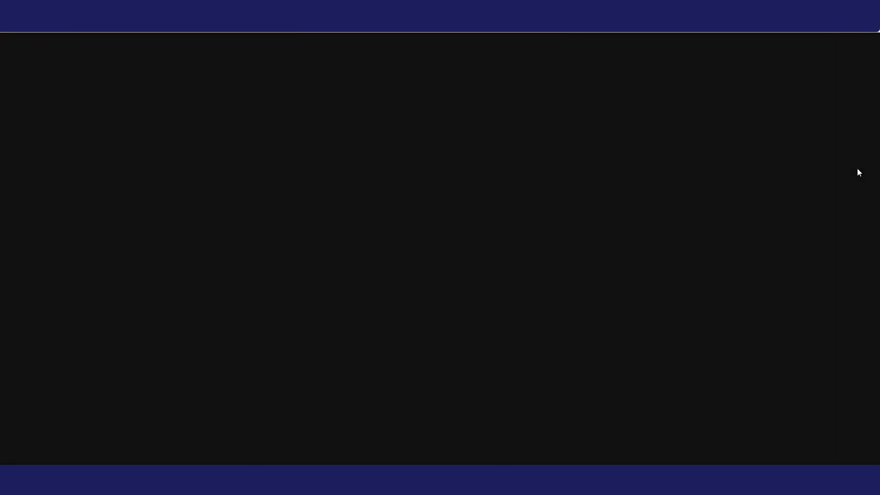
{"action": "scroll", "coordinate": [257, 359], "scroll_direction": "down", "scroll_amount": 4}
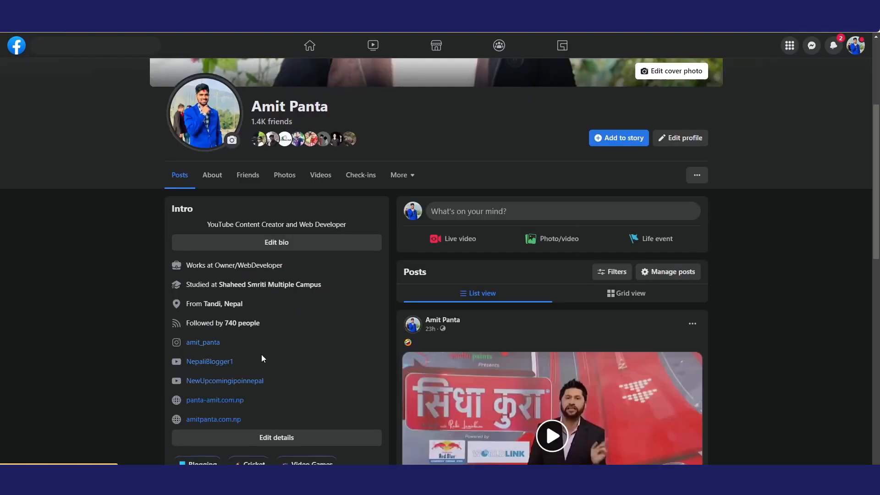
{"action": "scroll", "coordinate": [343, 337], "scroll_direction": "up", "scroll_amount": 4}
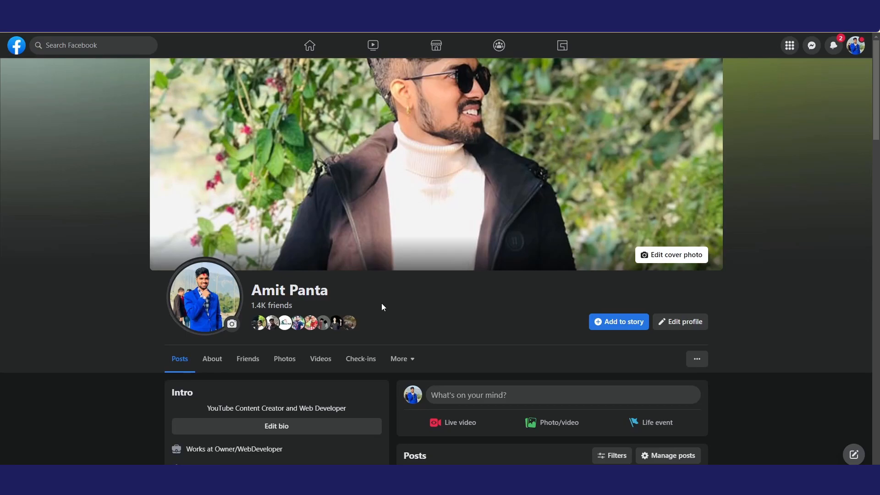
{"action": "scroll", "coordinate": [504, 340], "scroll_direction": "down", "scroll_amount": 5}
{"action": "scroll", "coordinate": [508, 341], "scroll_direction": "up", "scroll_amount": 5}
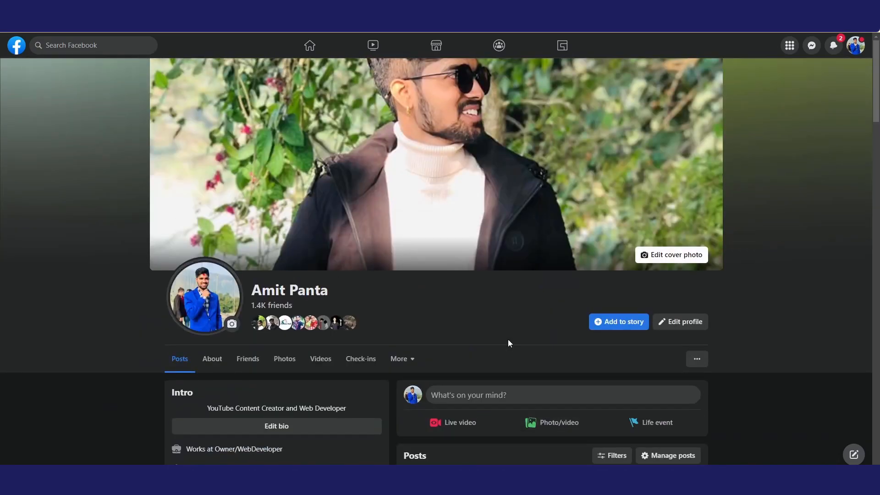